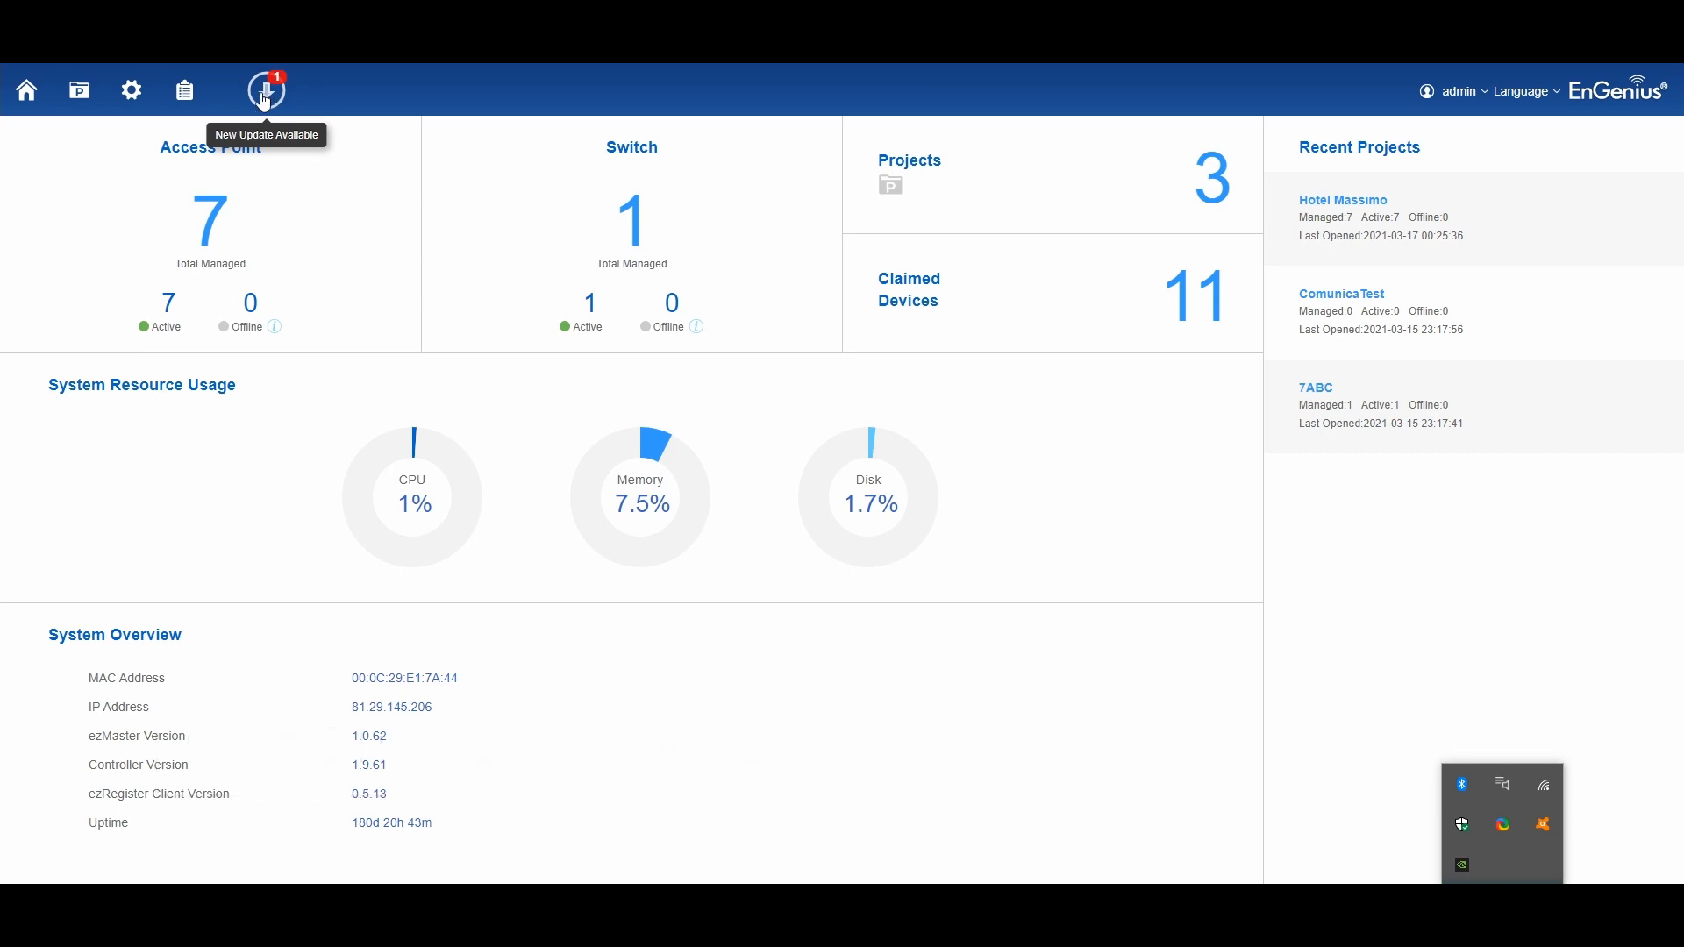
Open the available one-click updates and select all of them
click(264, 99)
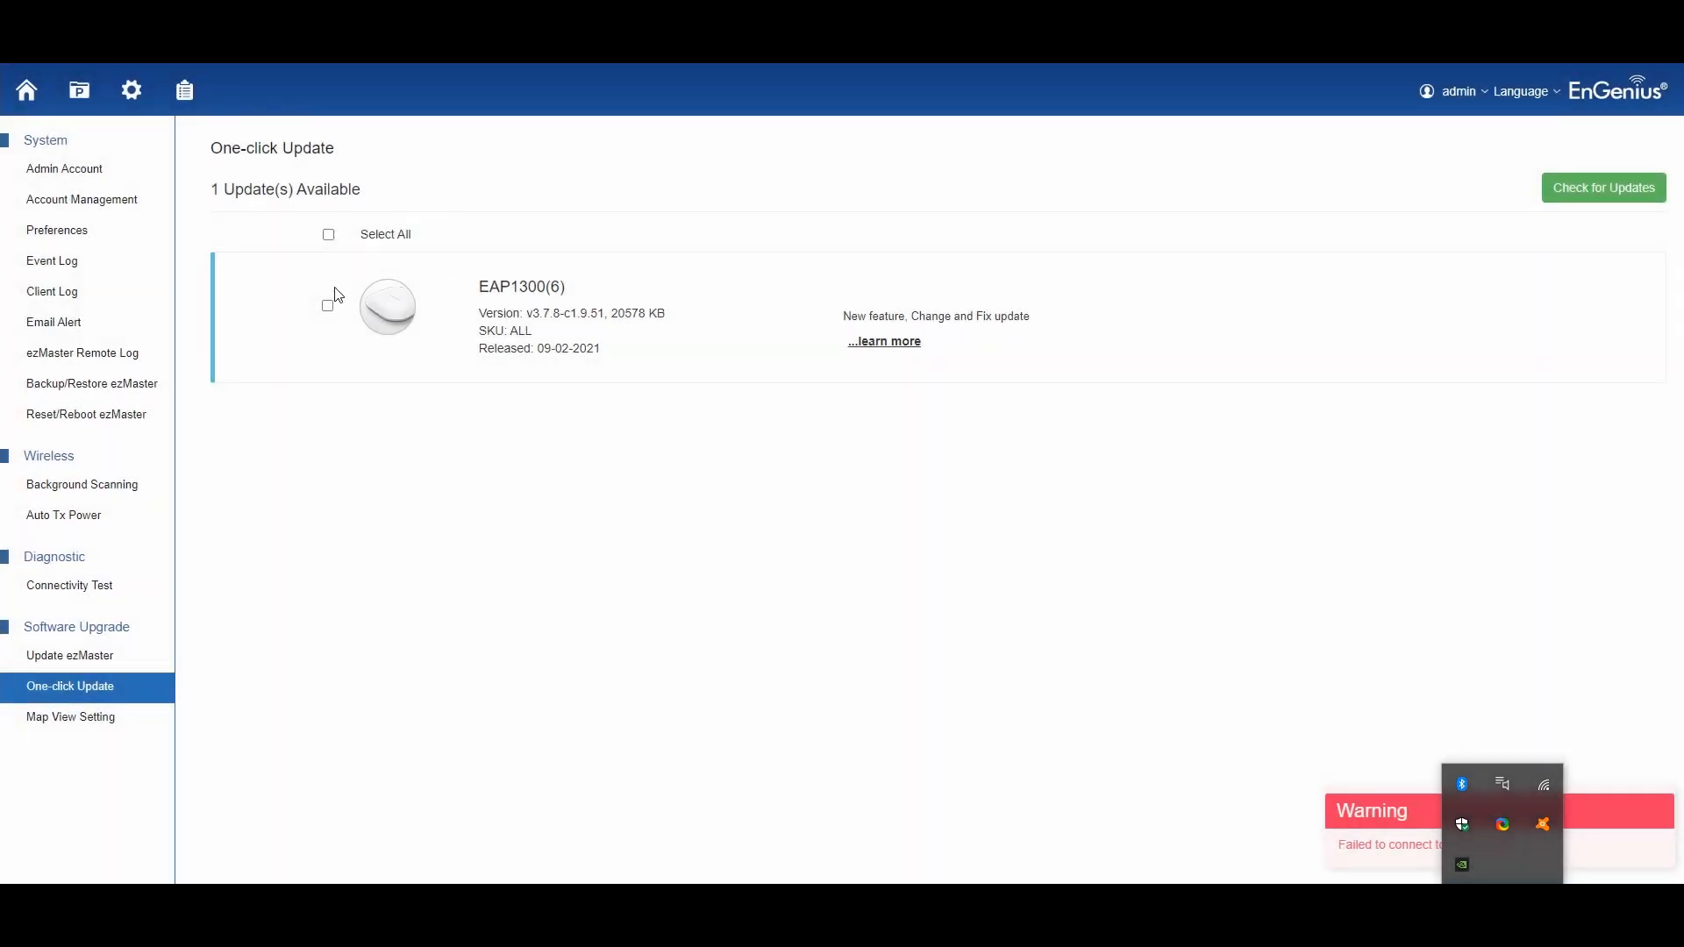
click(327, 234)
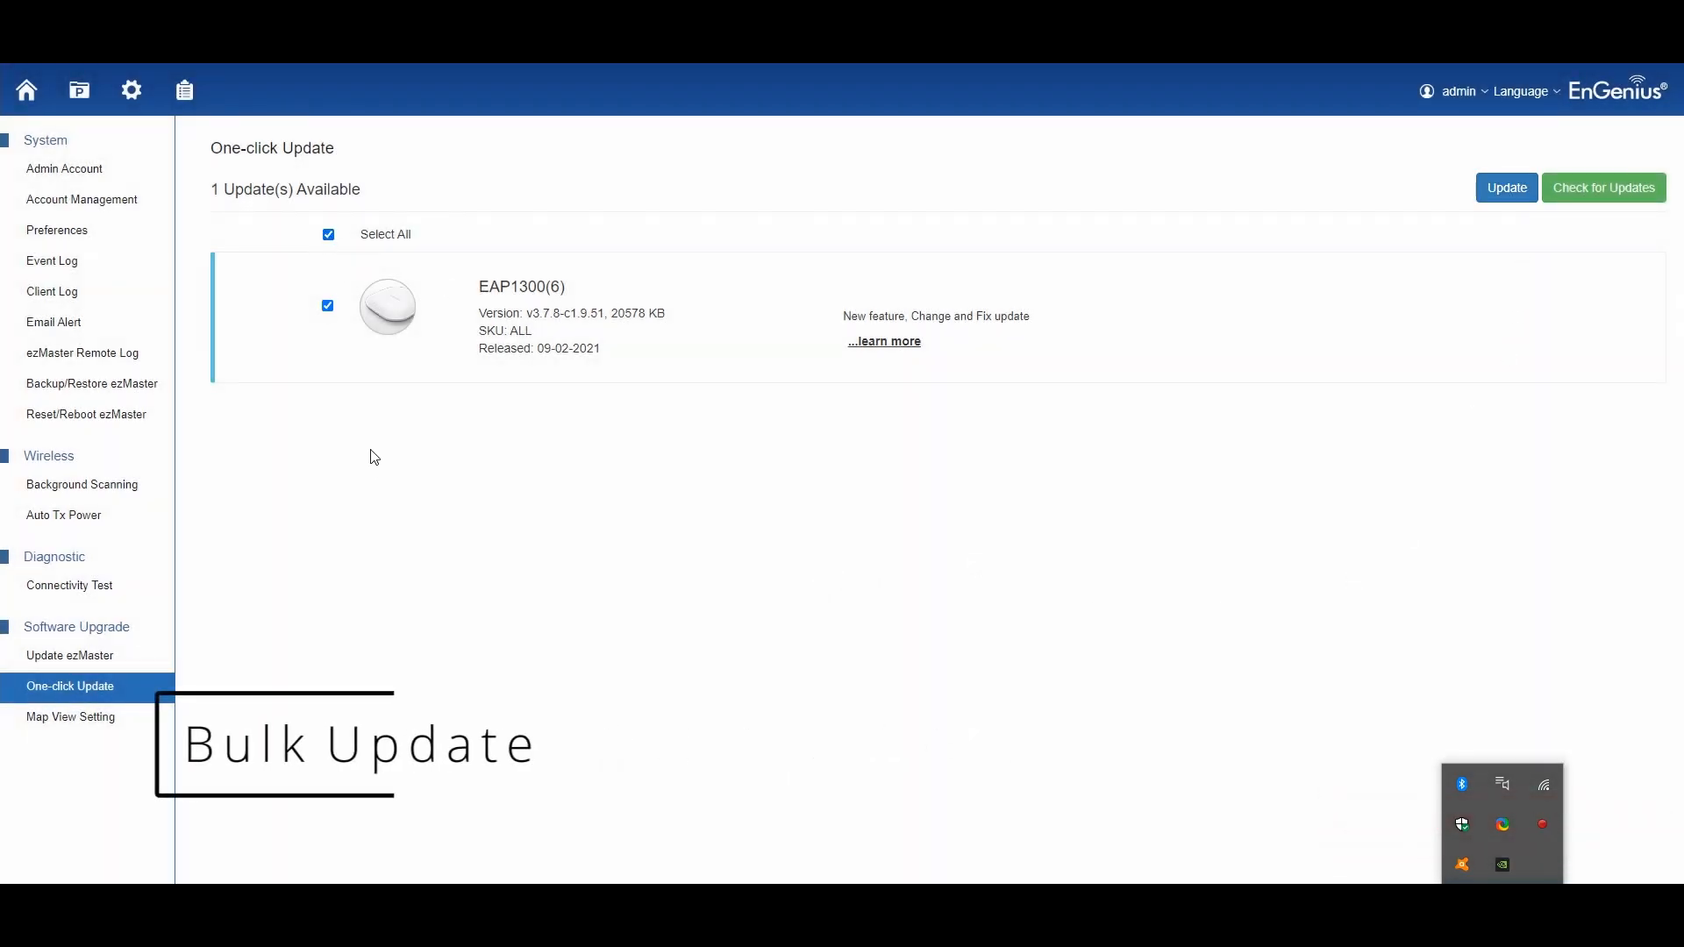
Open the Hotel Massimo project and go to its Bulk Update page for access points
click(79, 89)
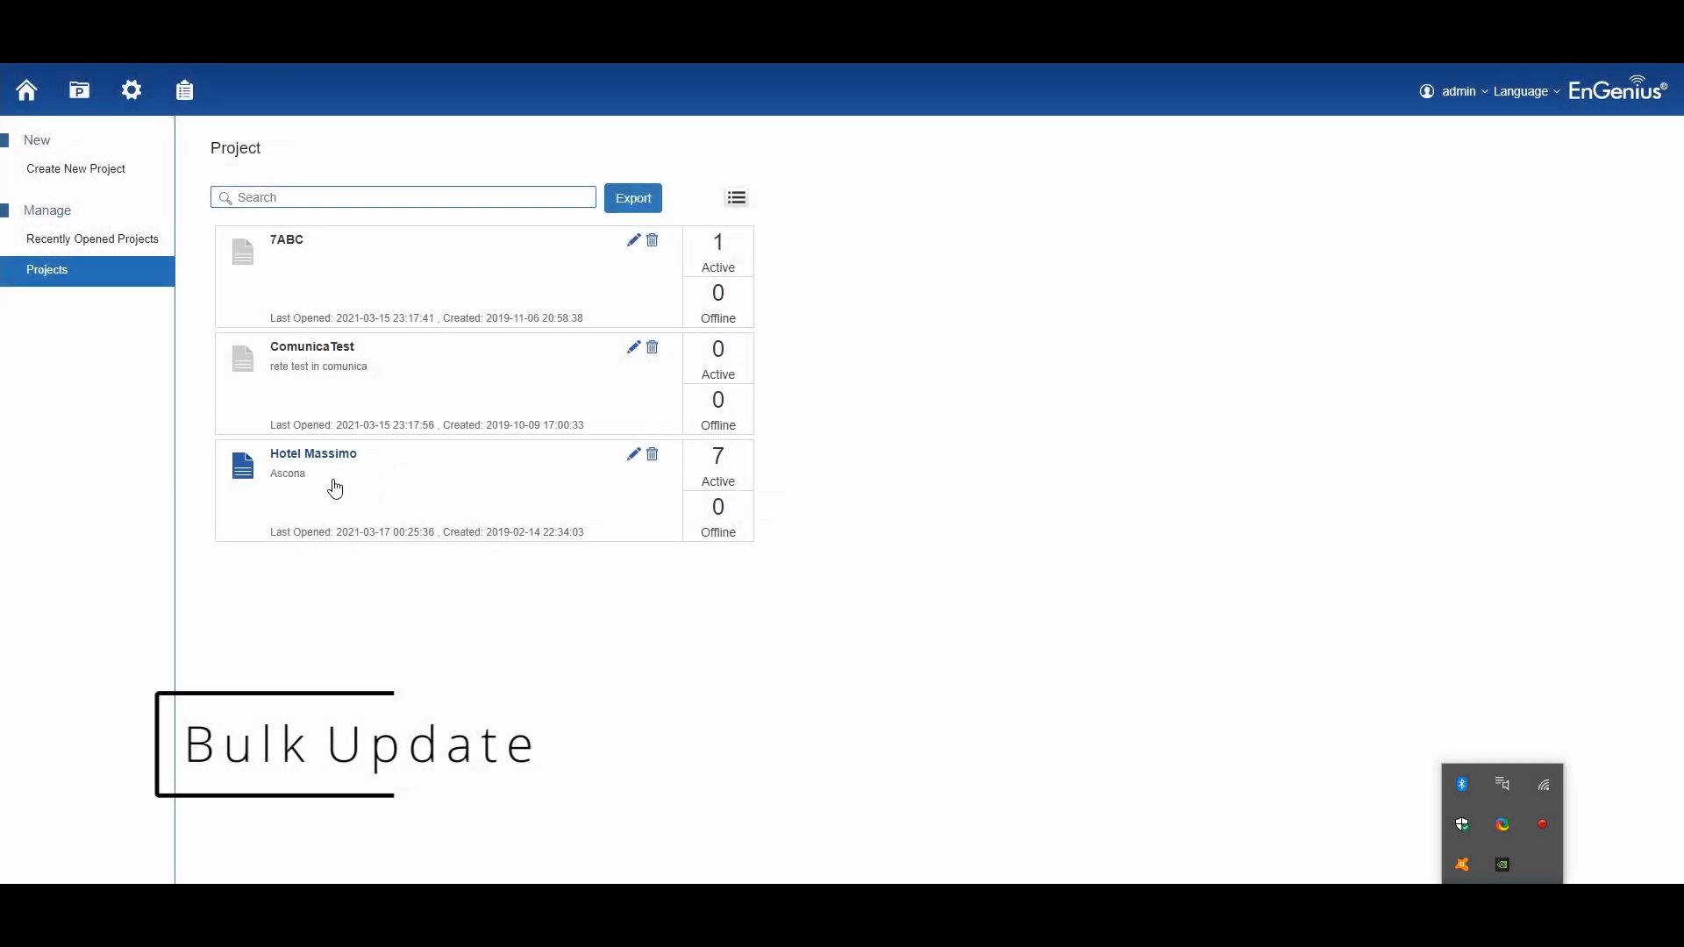
click(335, 488)
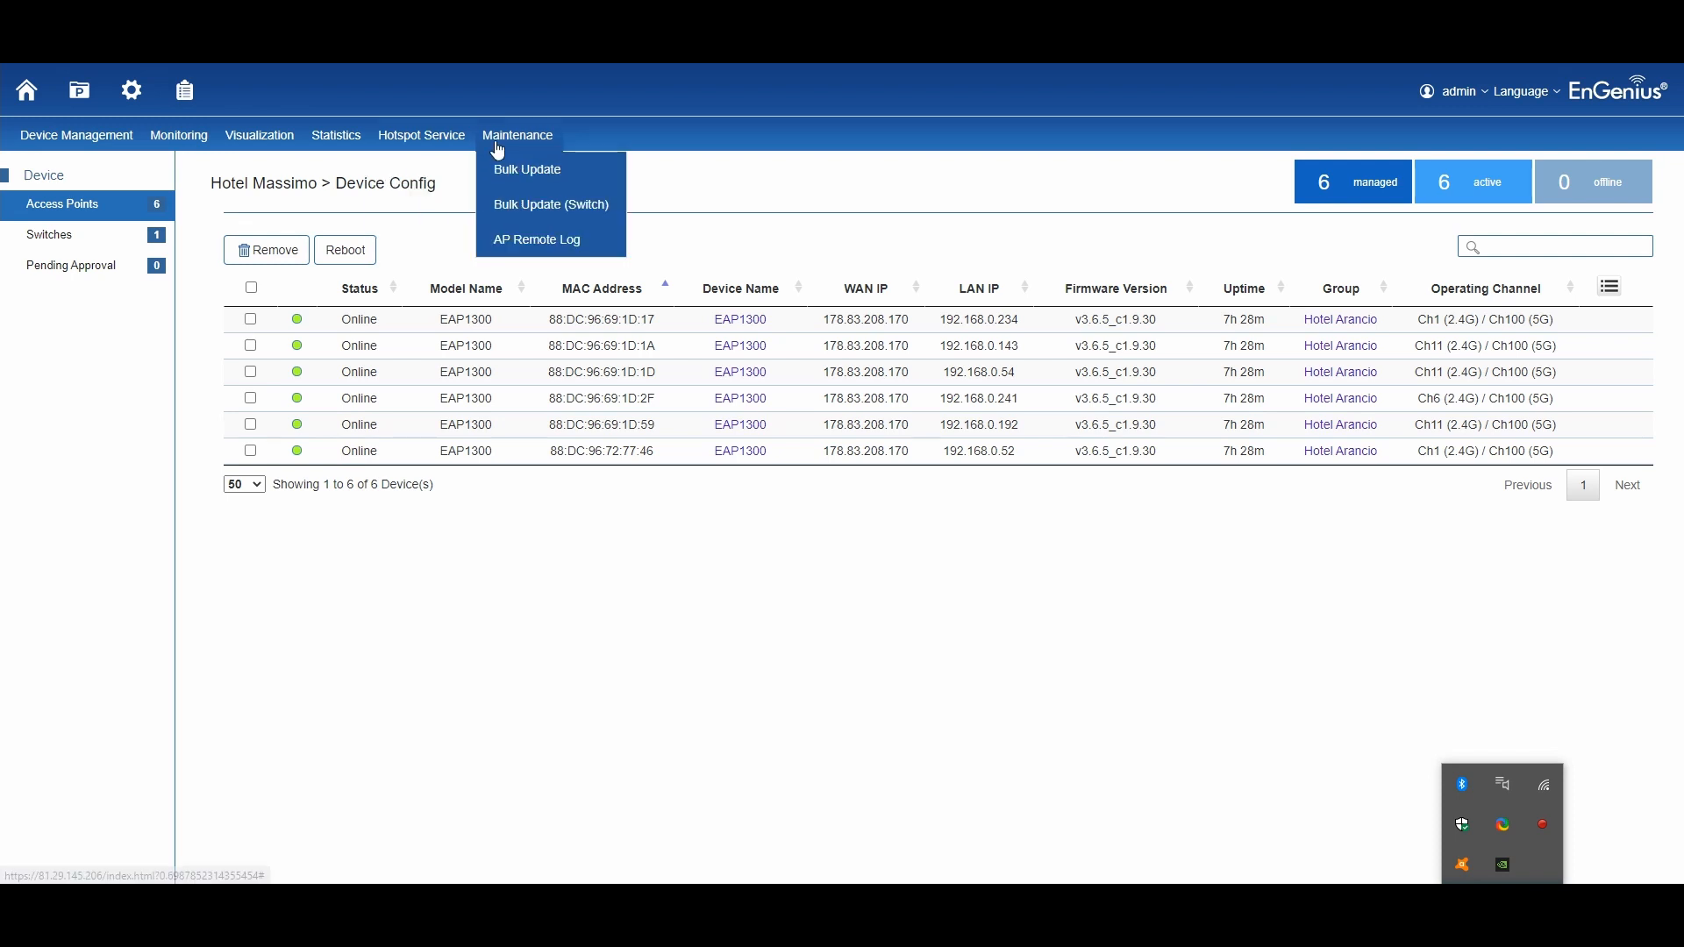
mouse_move(516, 141)
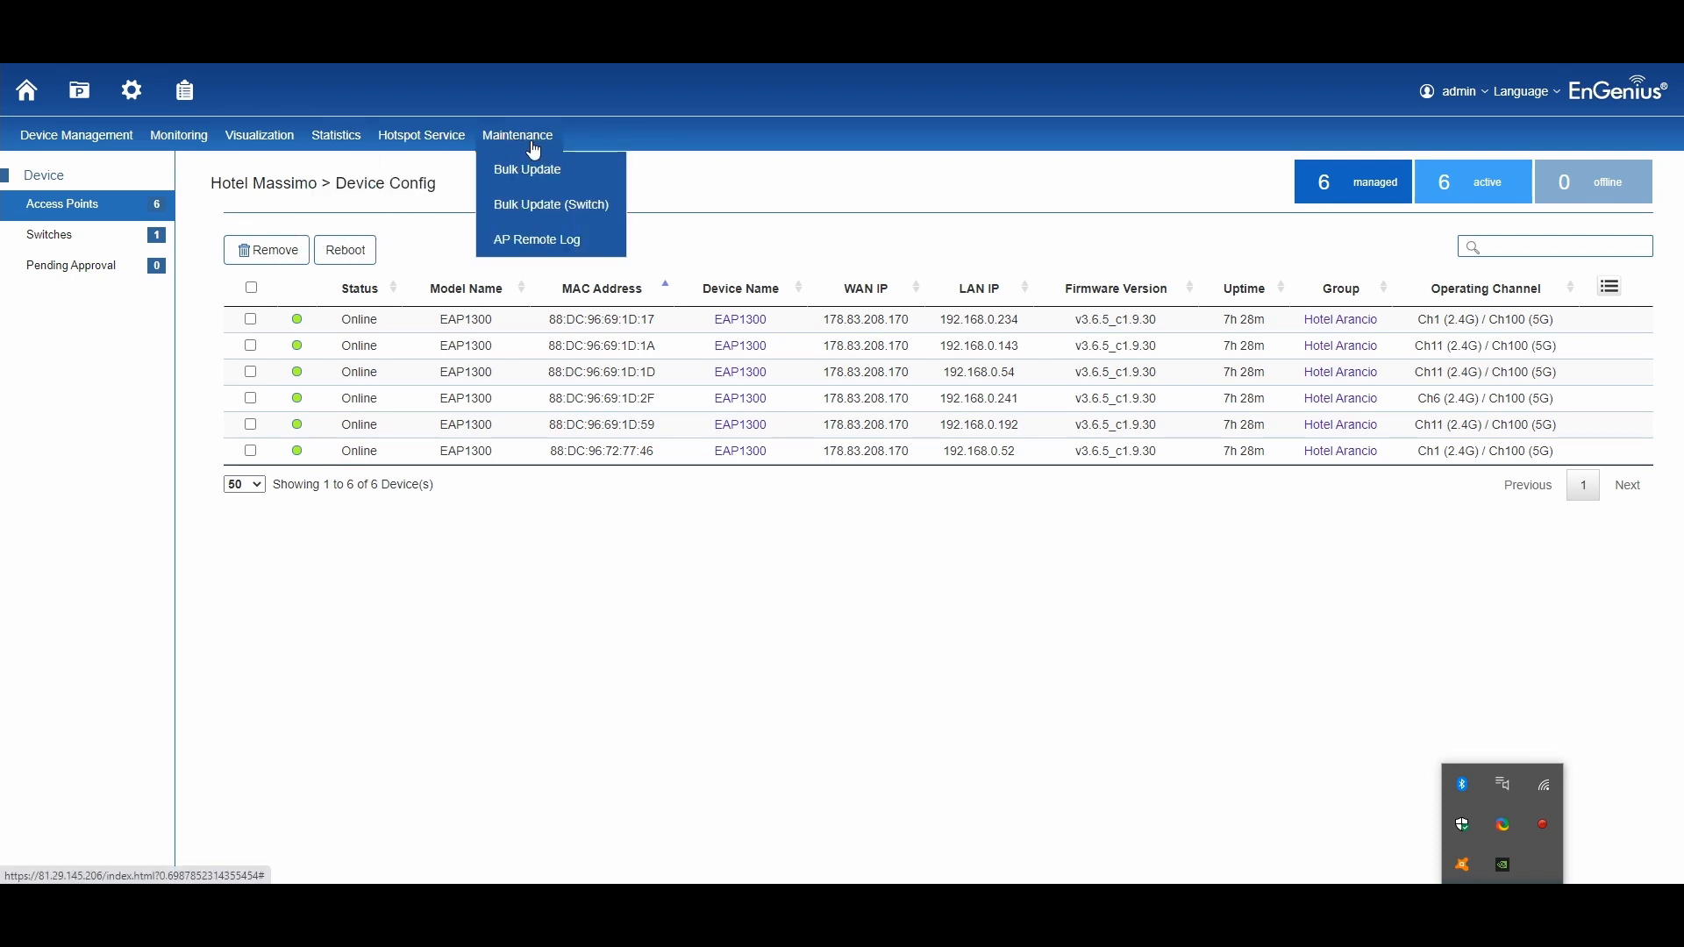
click(528, 168)
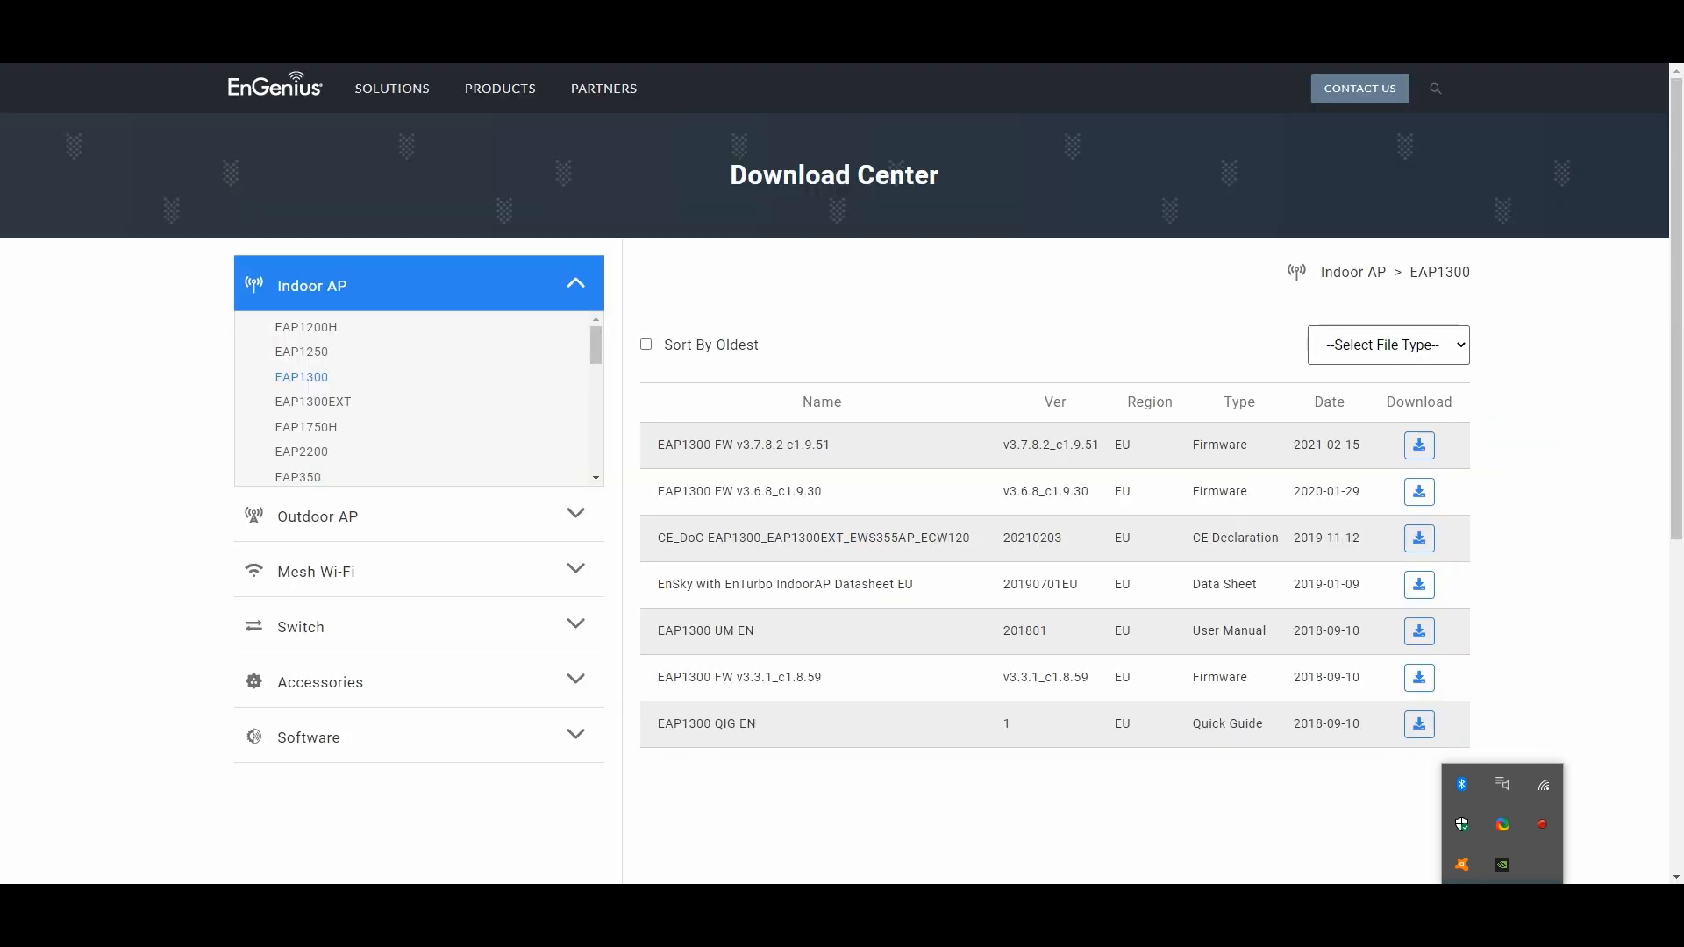
On the EnGenius website, go from the home page to the support Downloads page
click(254, 99)
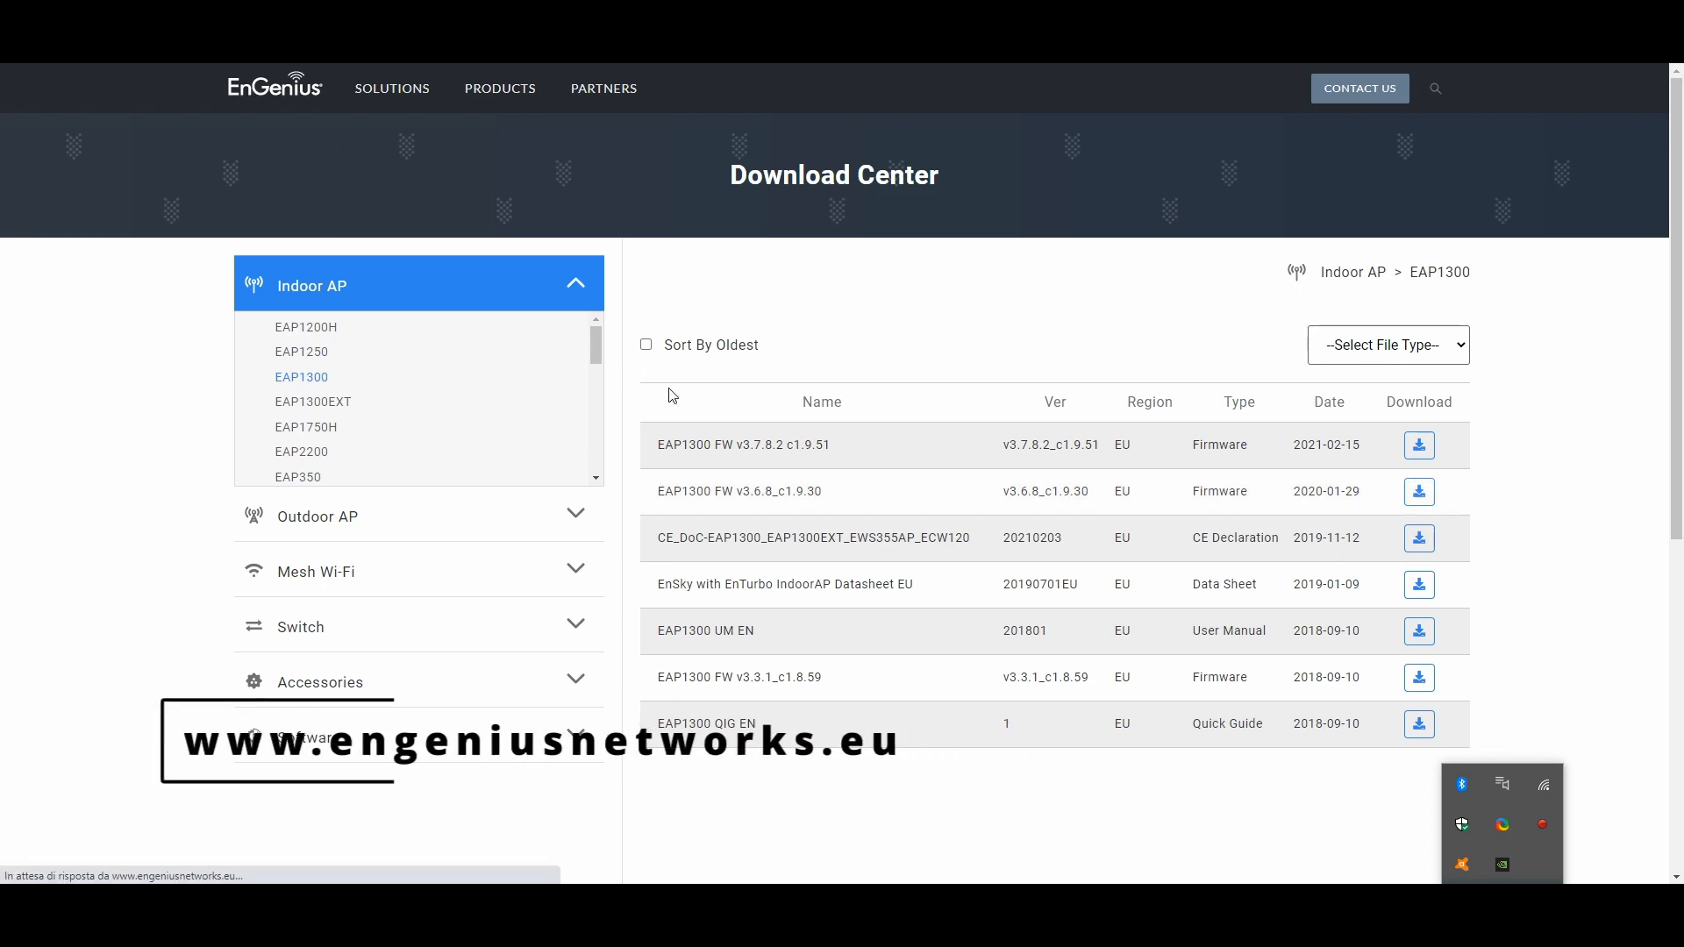
scroll(668, 475, down, 8)
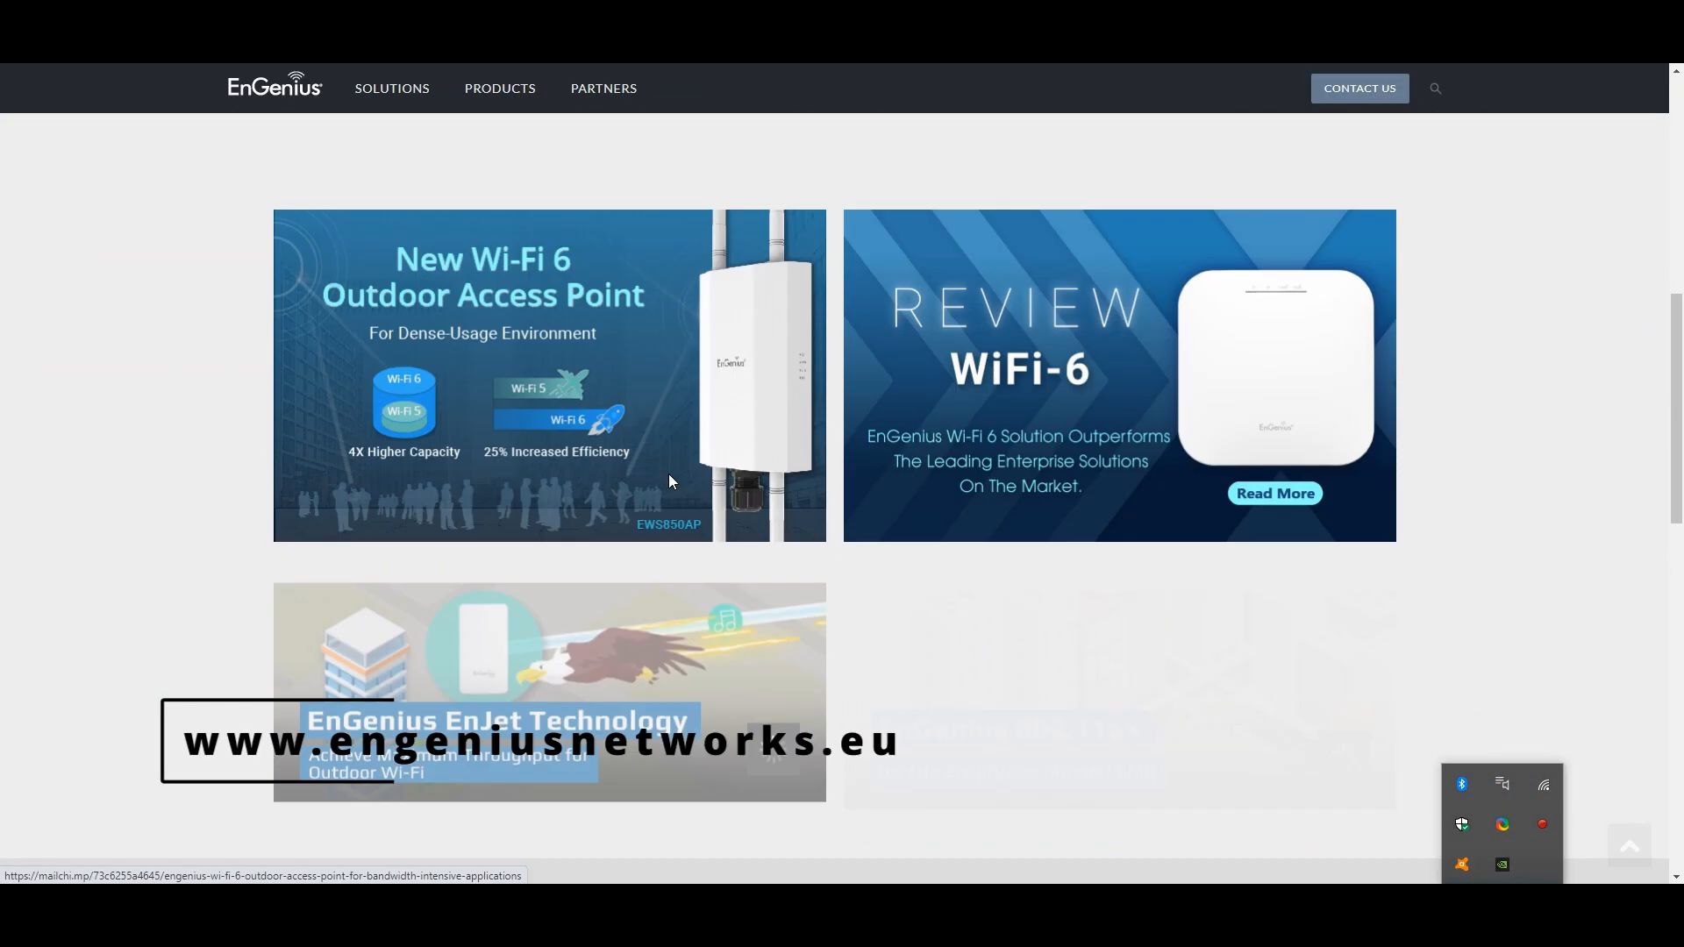
scroll(670, 476, down, 15)
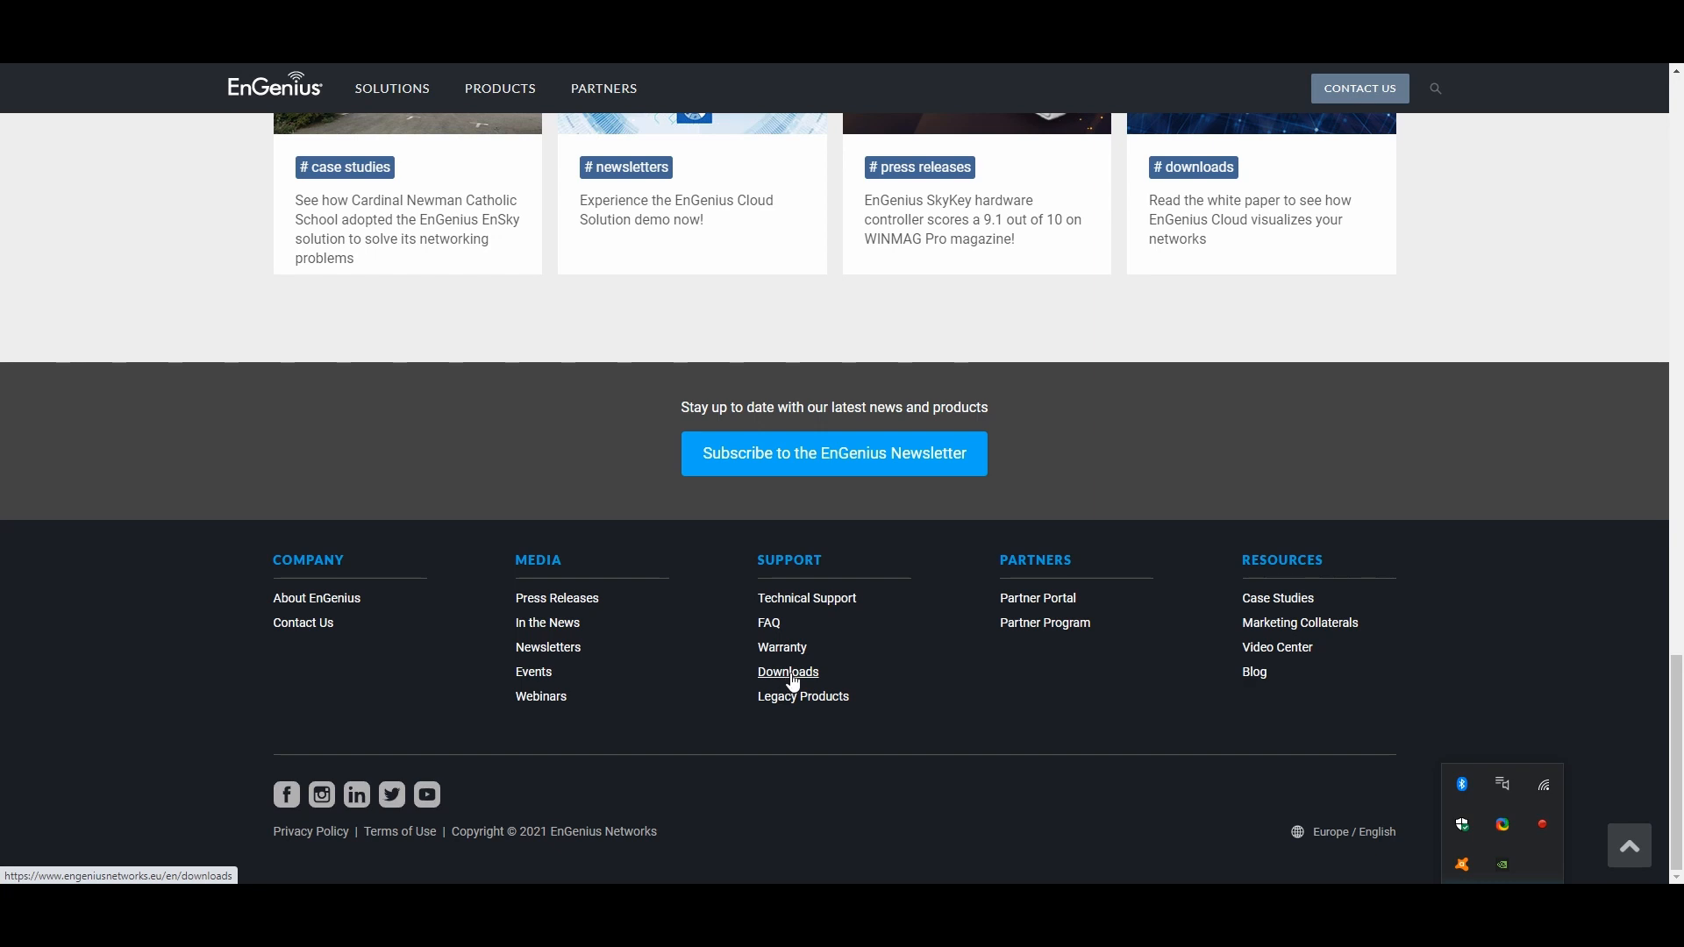
click(788, 673)
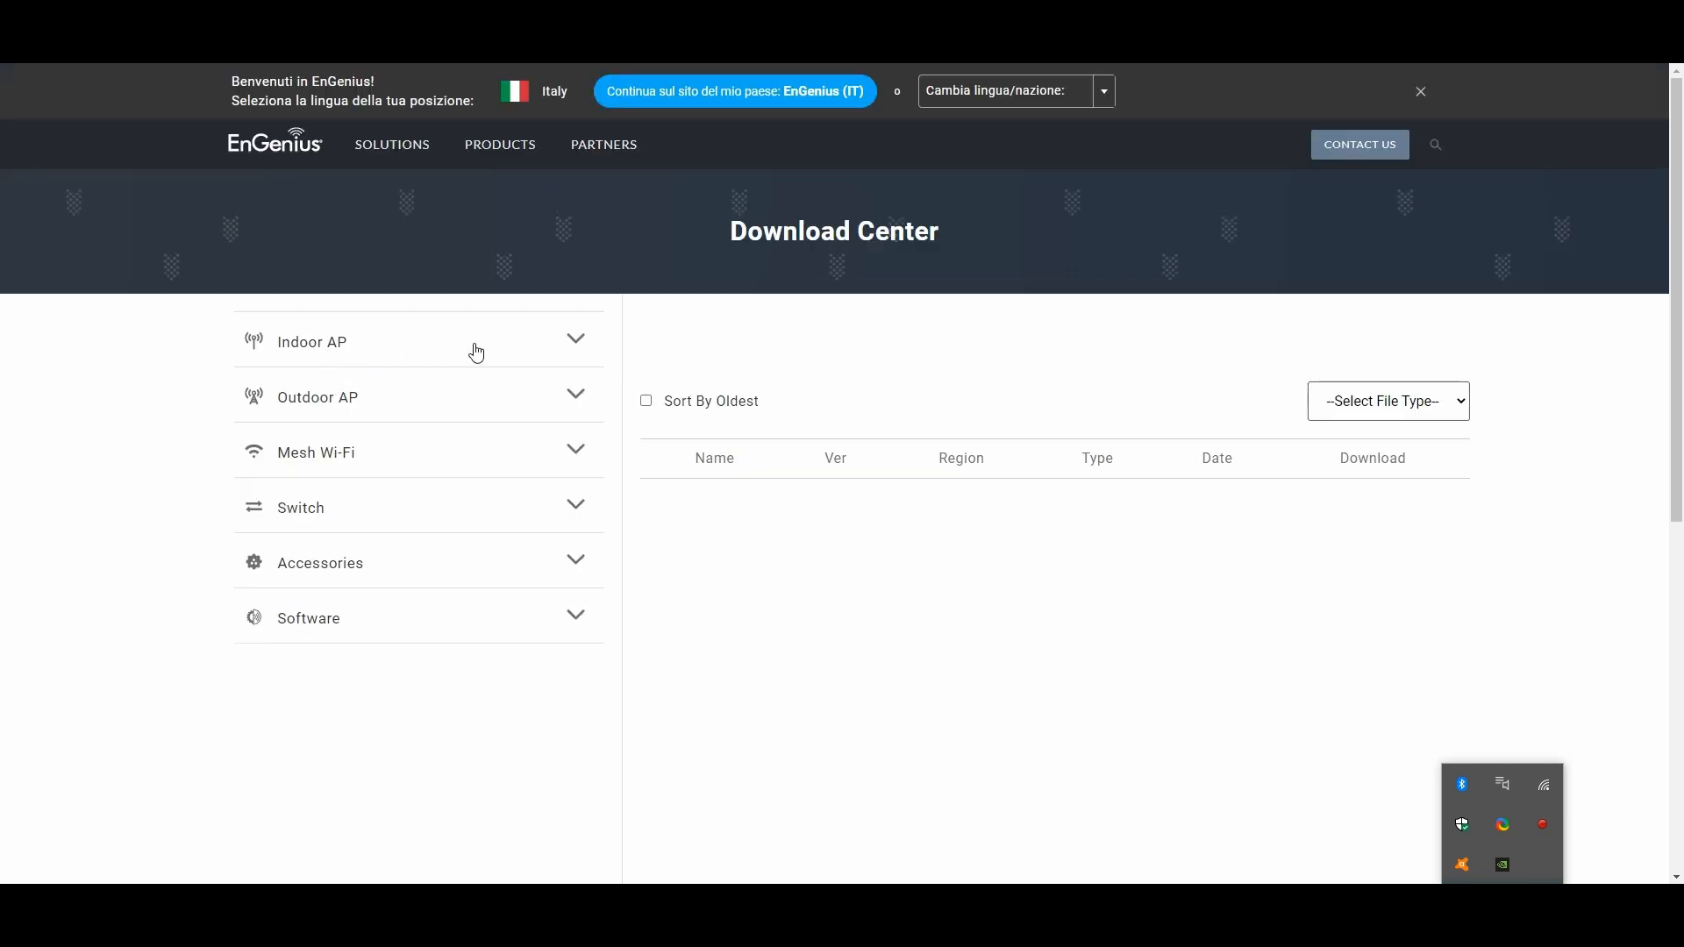
Find the EAP1300 files among the Indoor AP models and download the firmware EAP1300 FW v3.7.8.2 c1.9.51
click(572, 343)
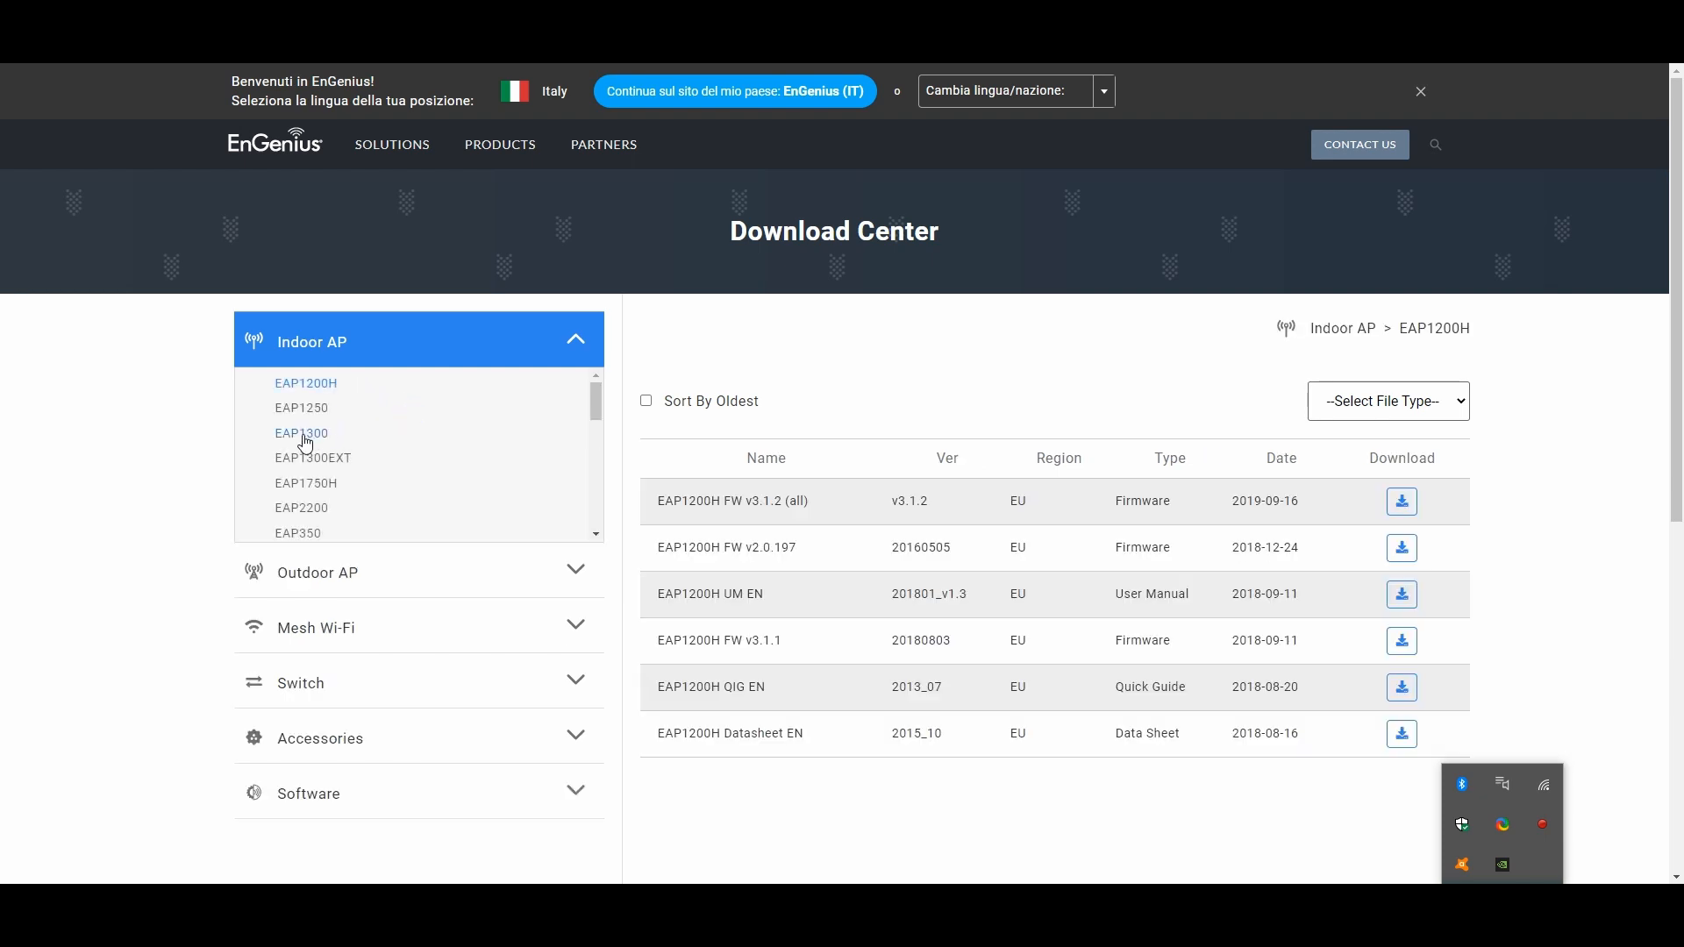
scroll(343, 450, down, 5)
scroll(343, 450, up, 5)
click(292, 439)
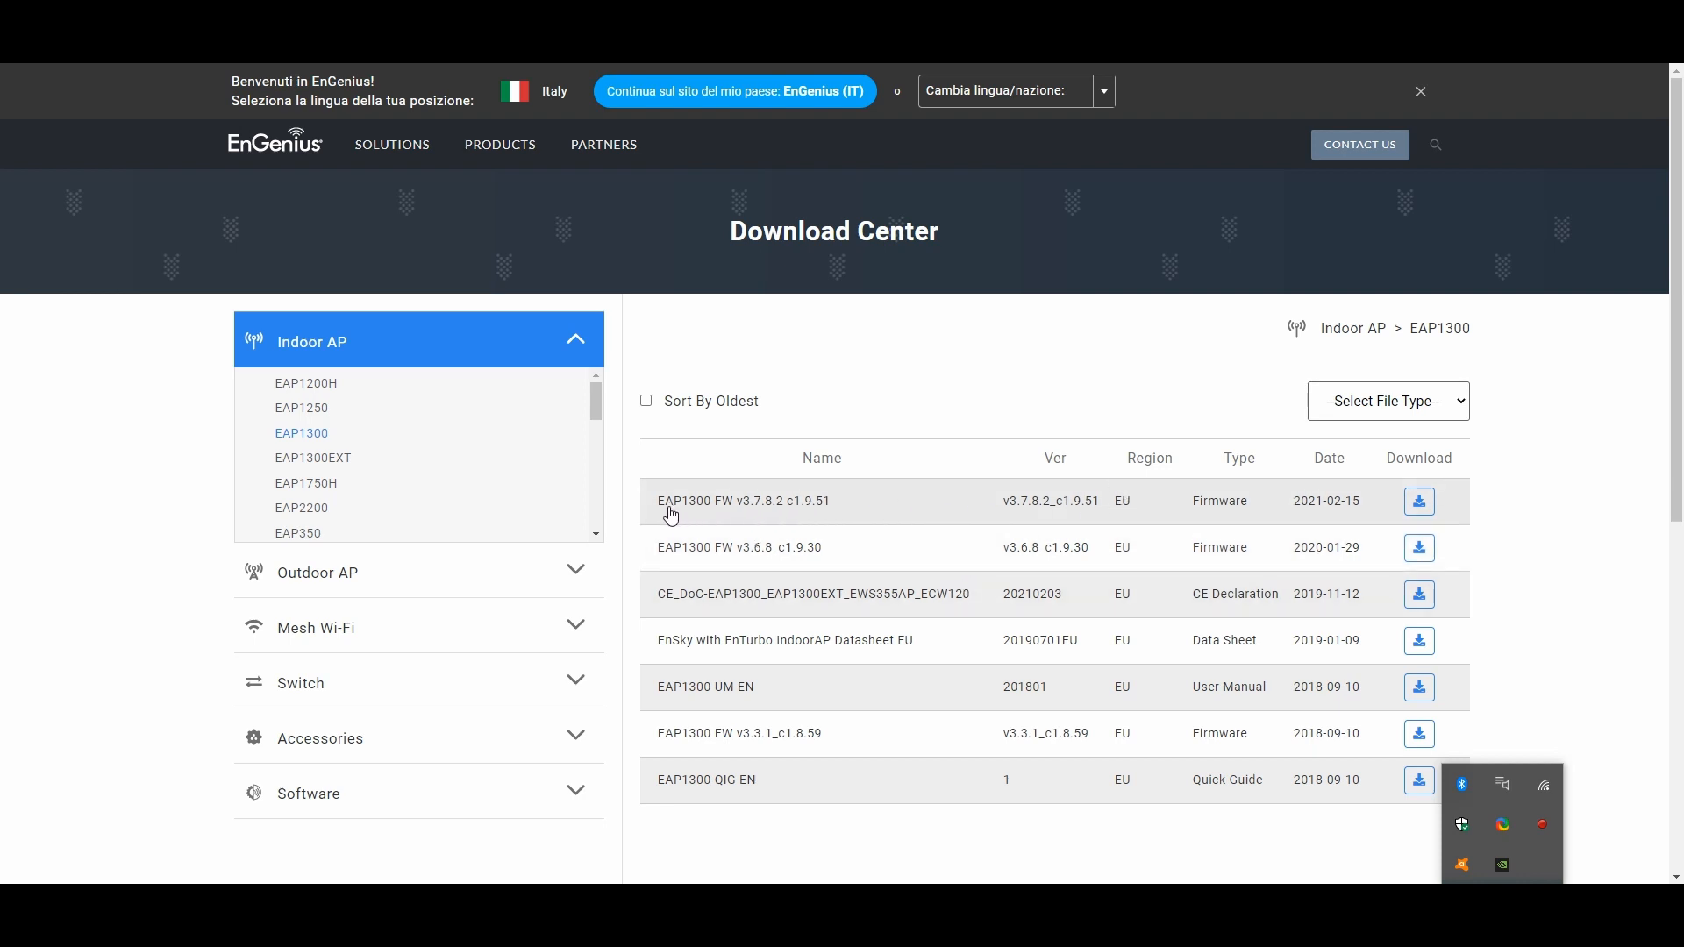
drag(658, 512, 1365, 515)
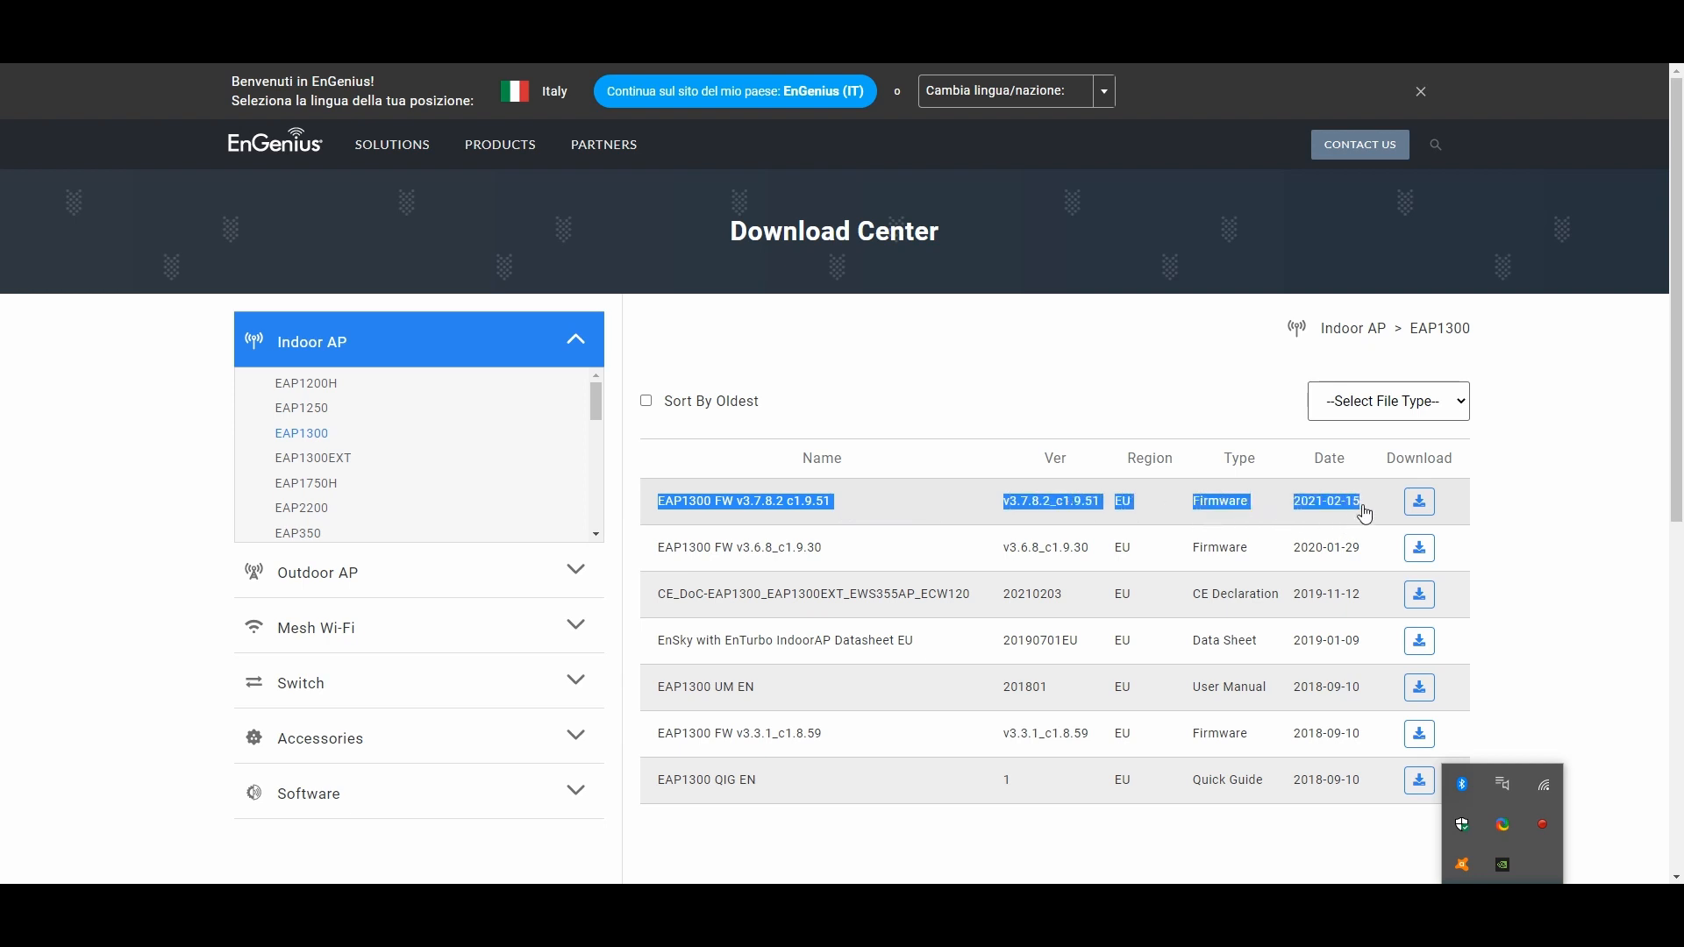
click(1193, 404)
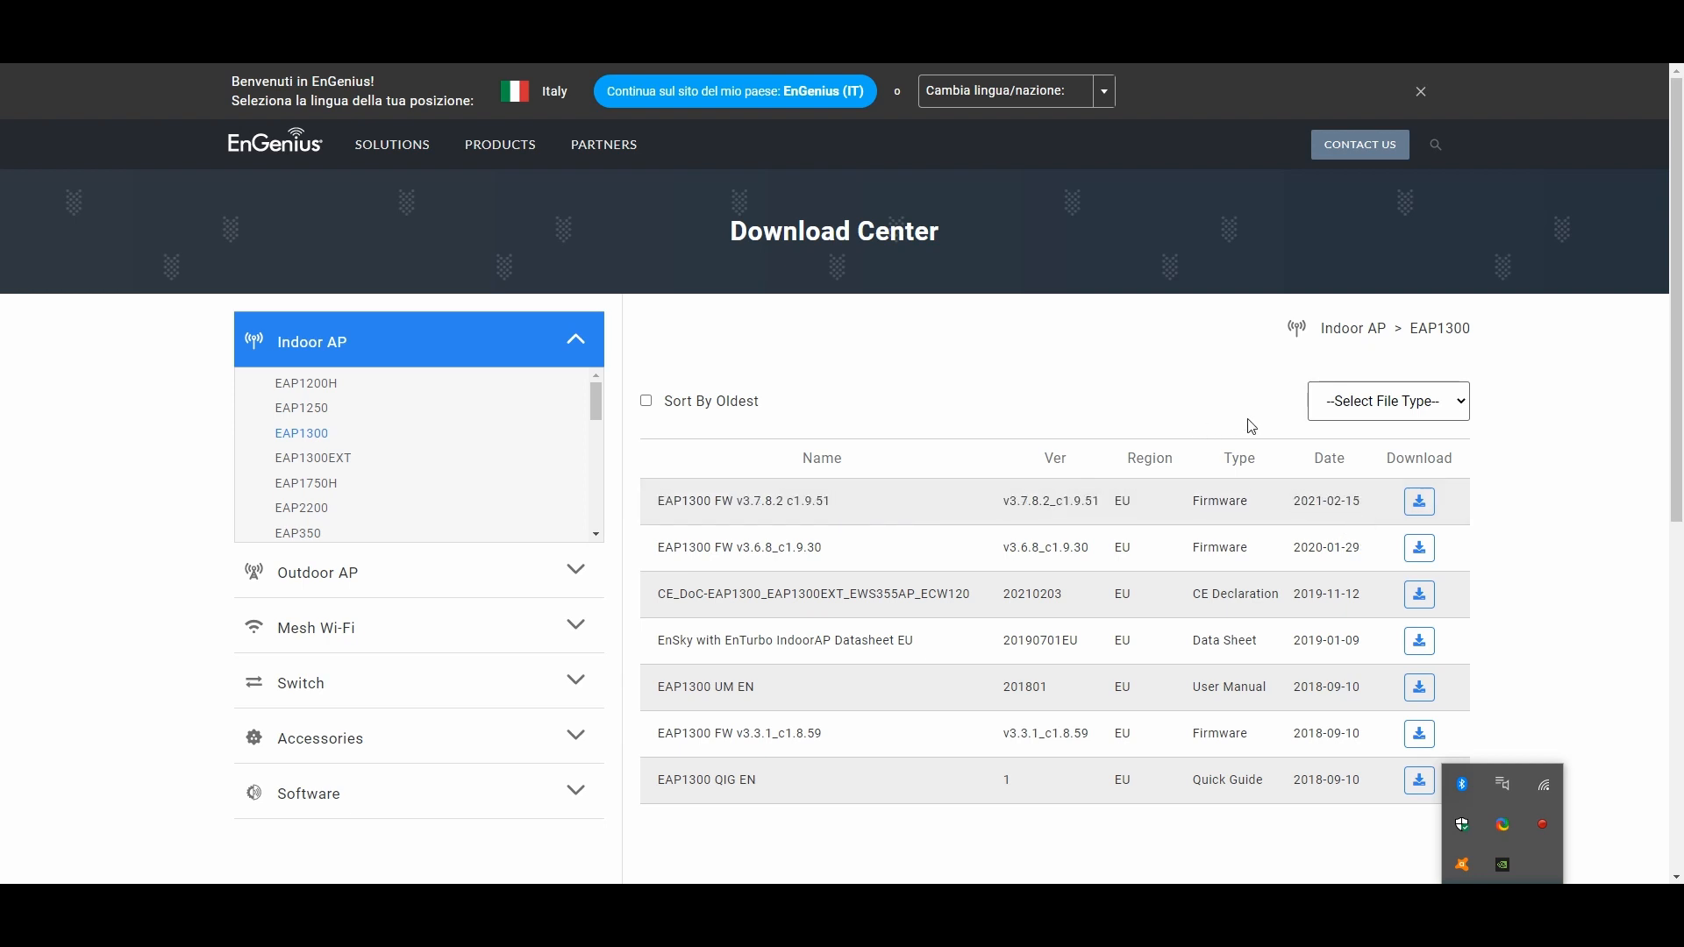
click(1420, 505)
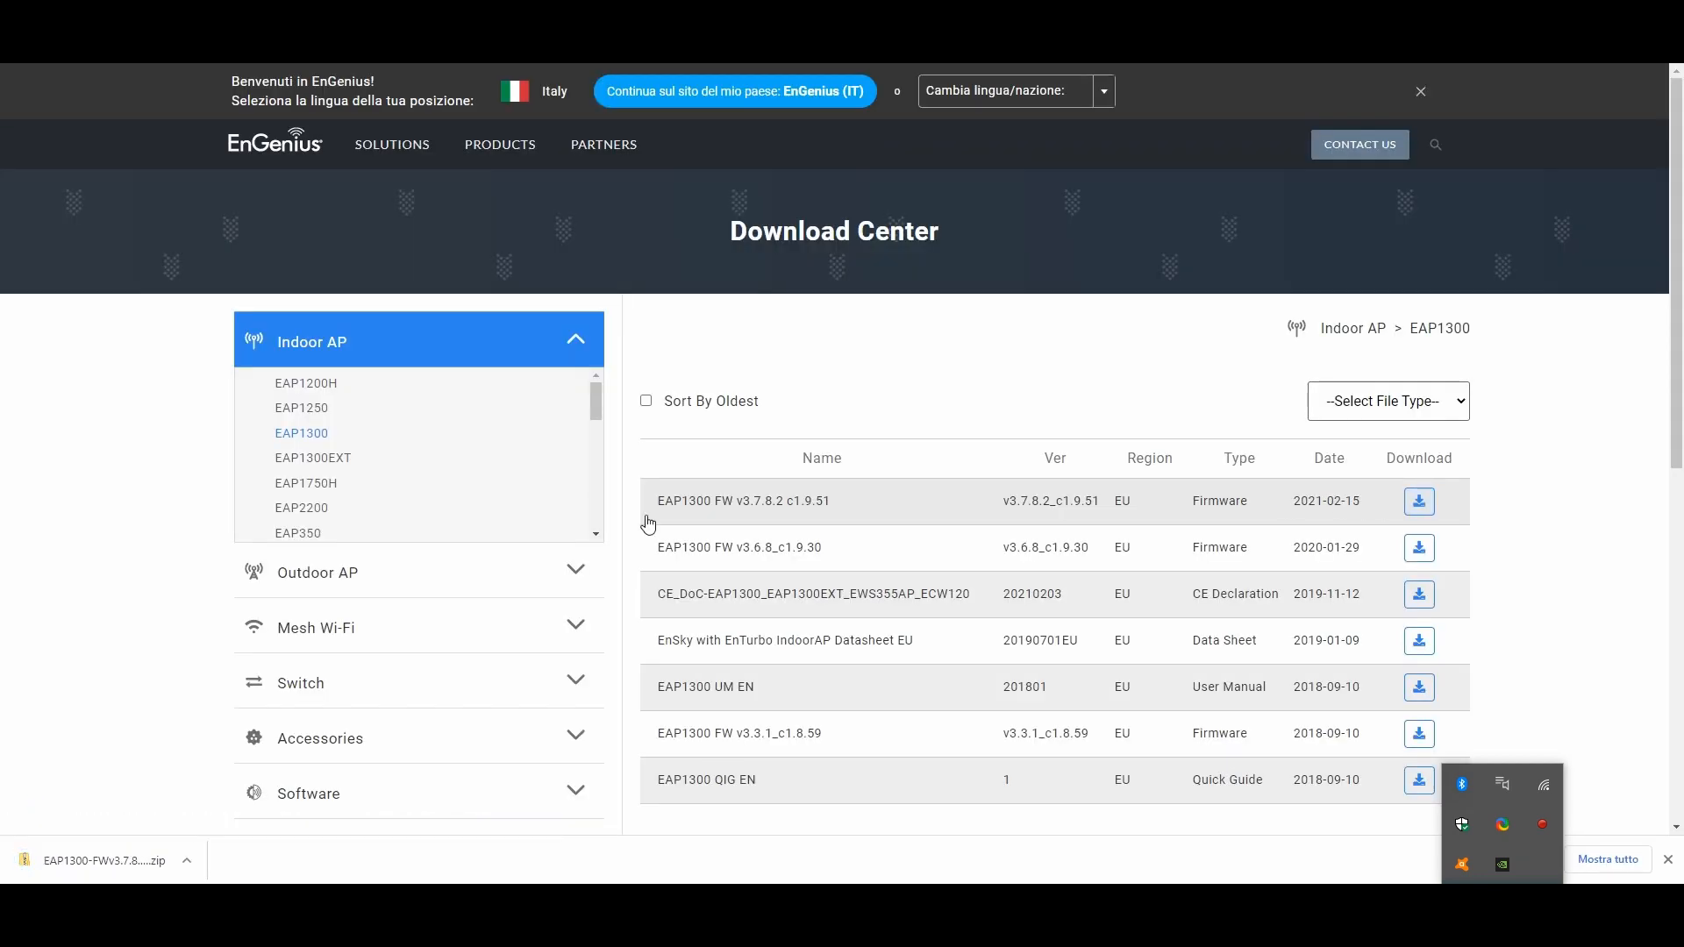
Show the downloaded EAP1300 firmware archive in its folder and extract it there with 7-Zip
click(187, 861)
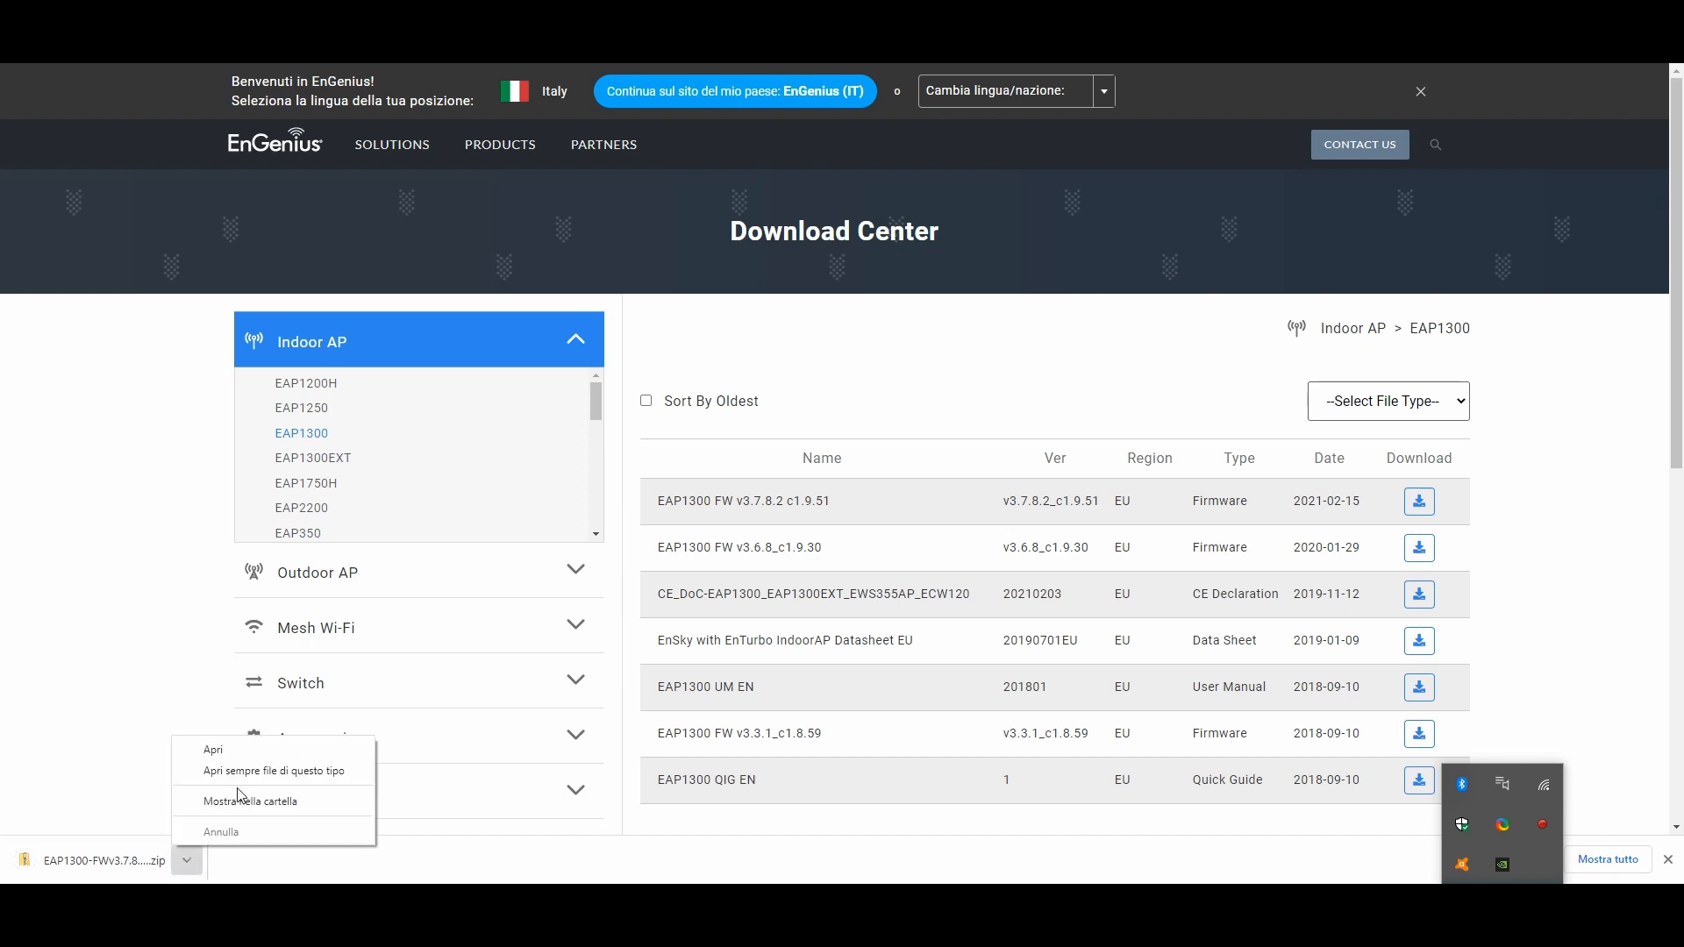
click(242, 798)
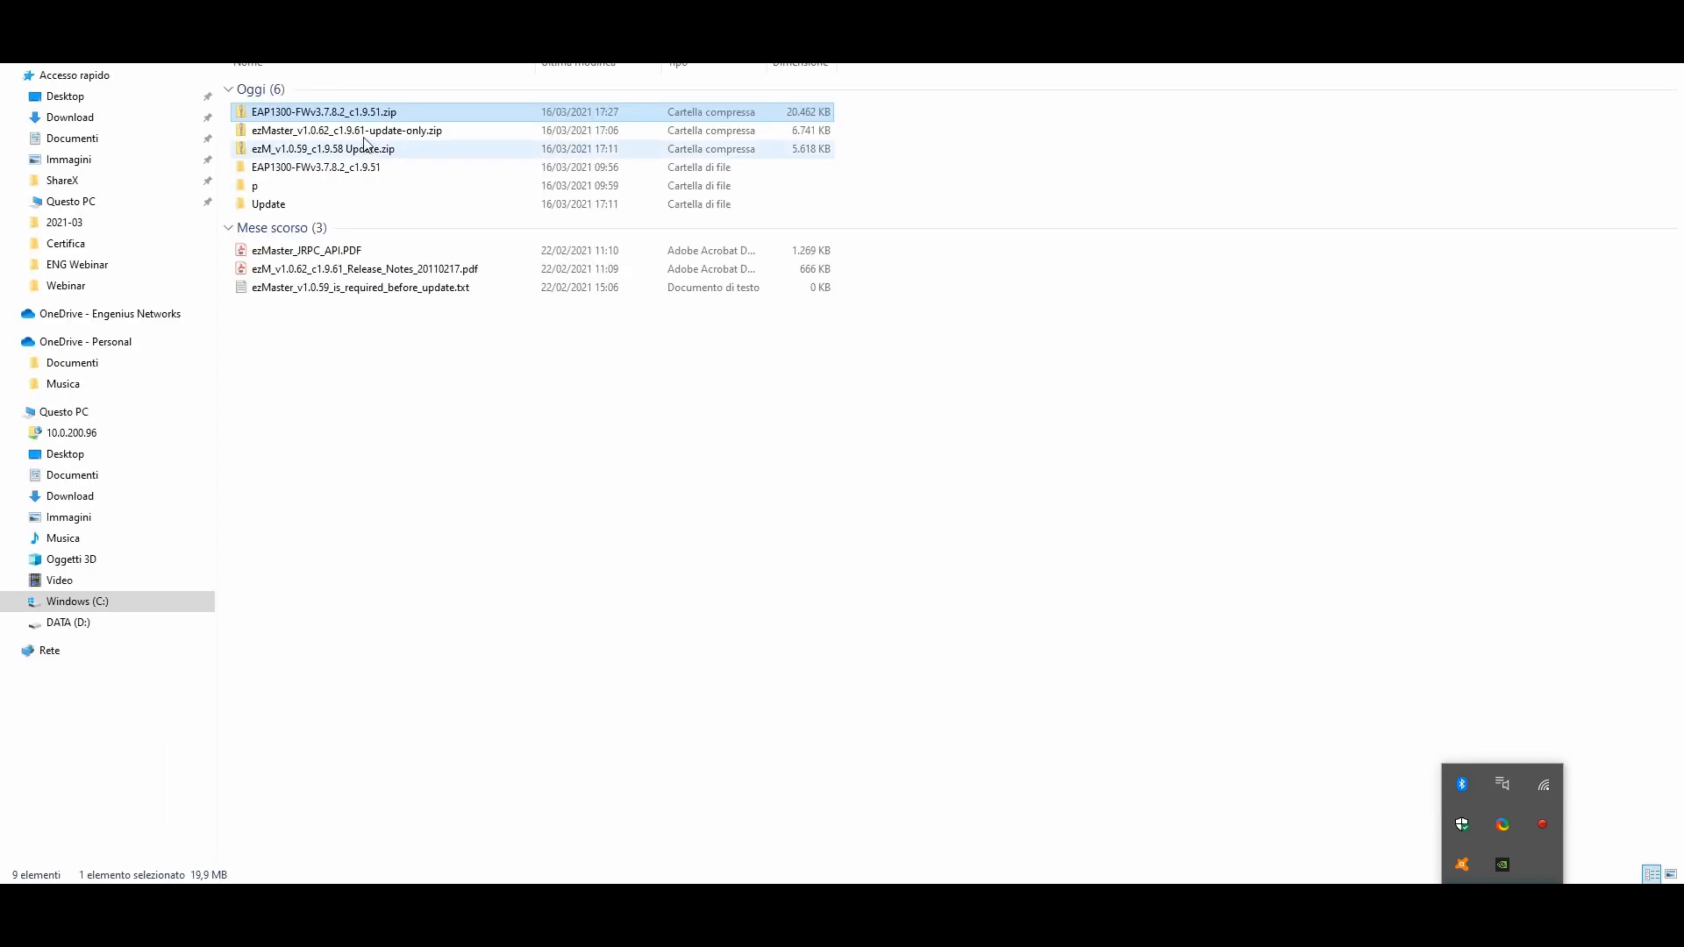
right_click(379, 111)
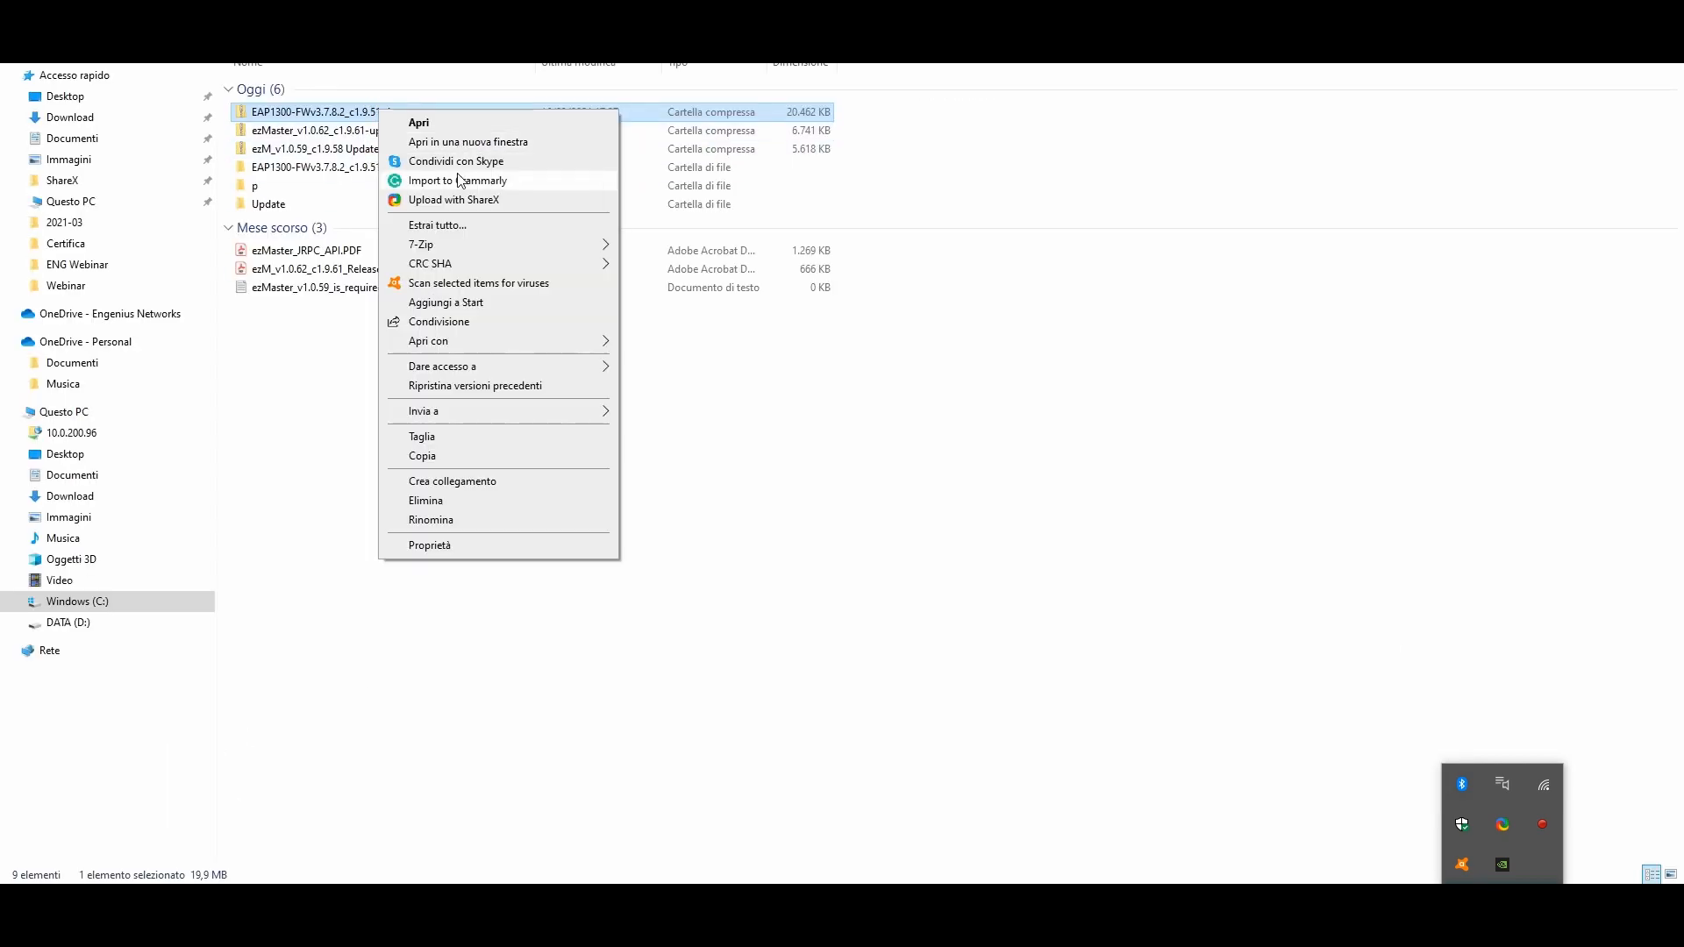
mouse_move(578, 251)
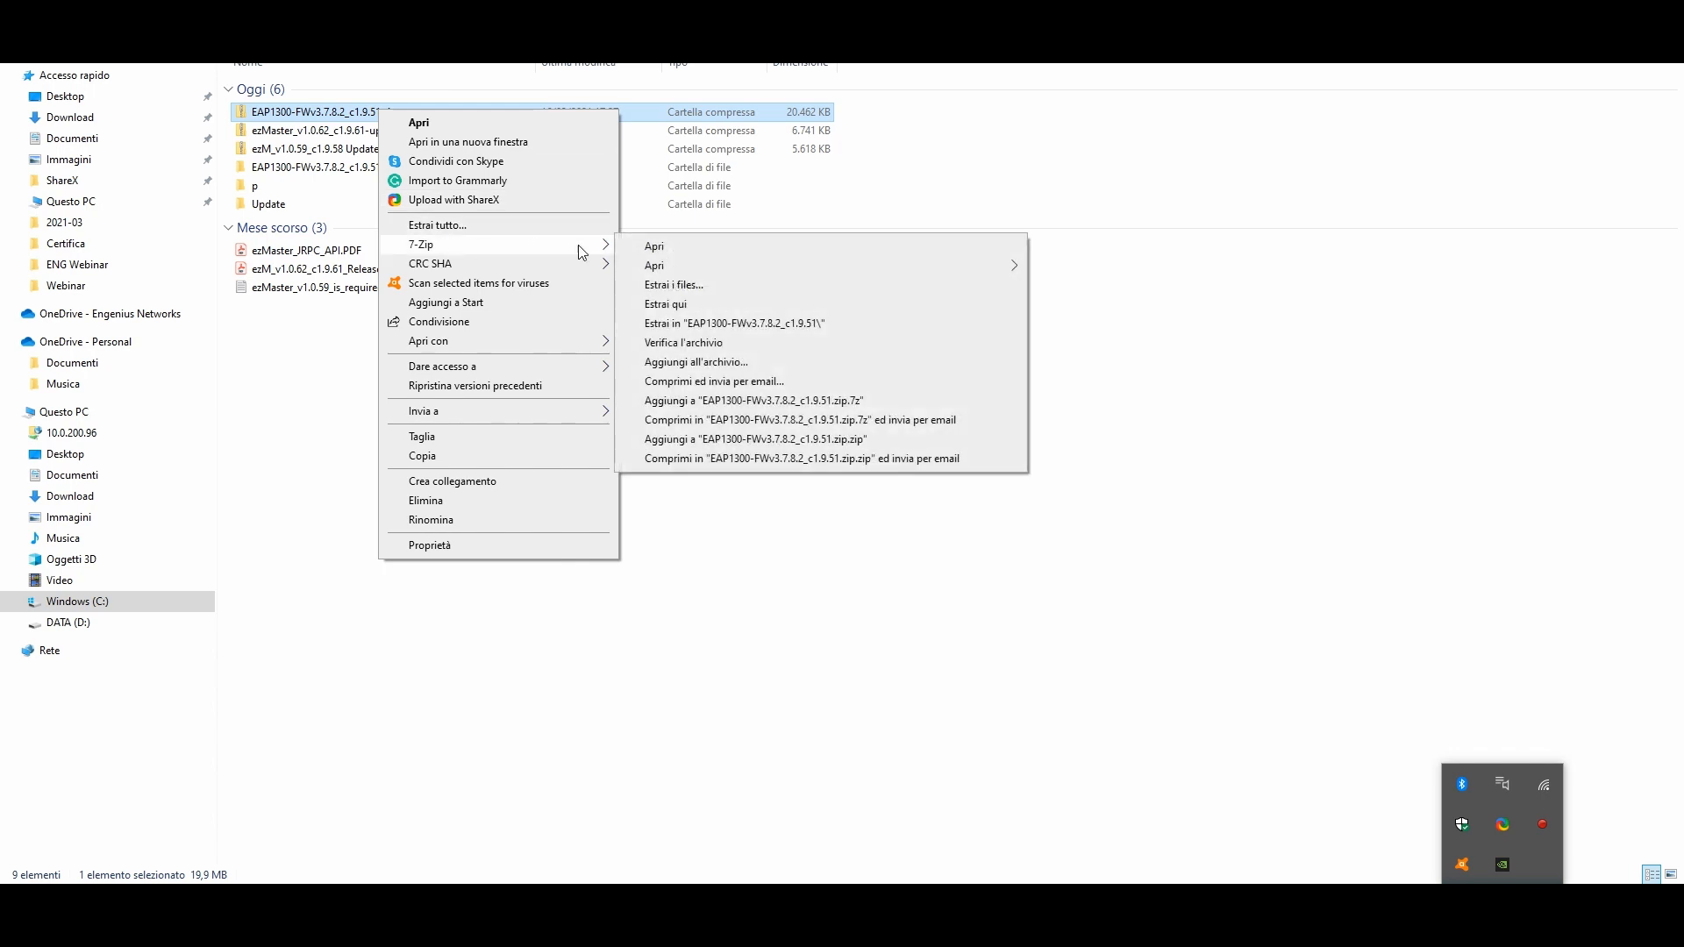
click(678, 305)
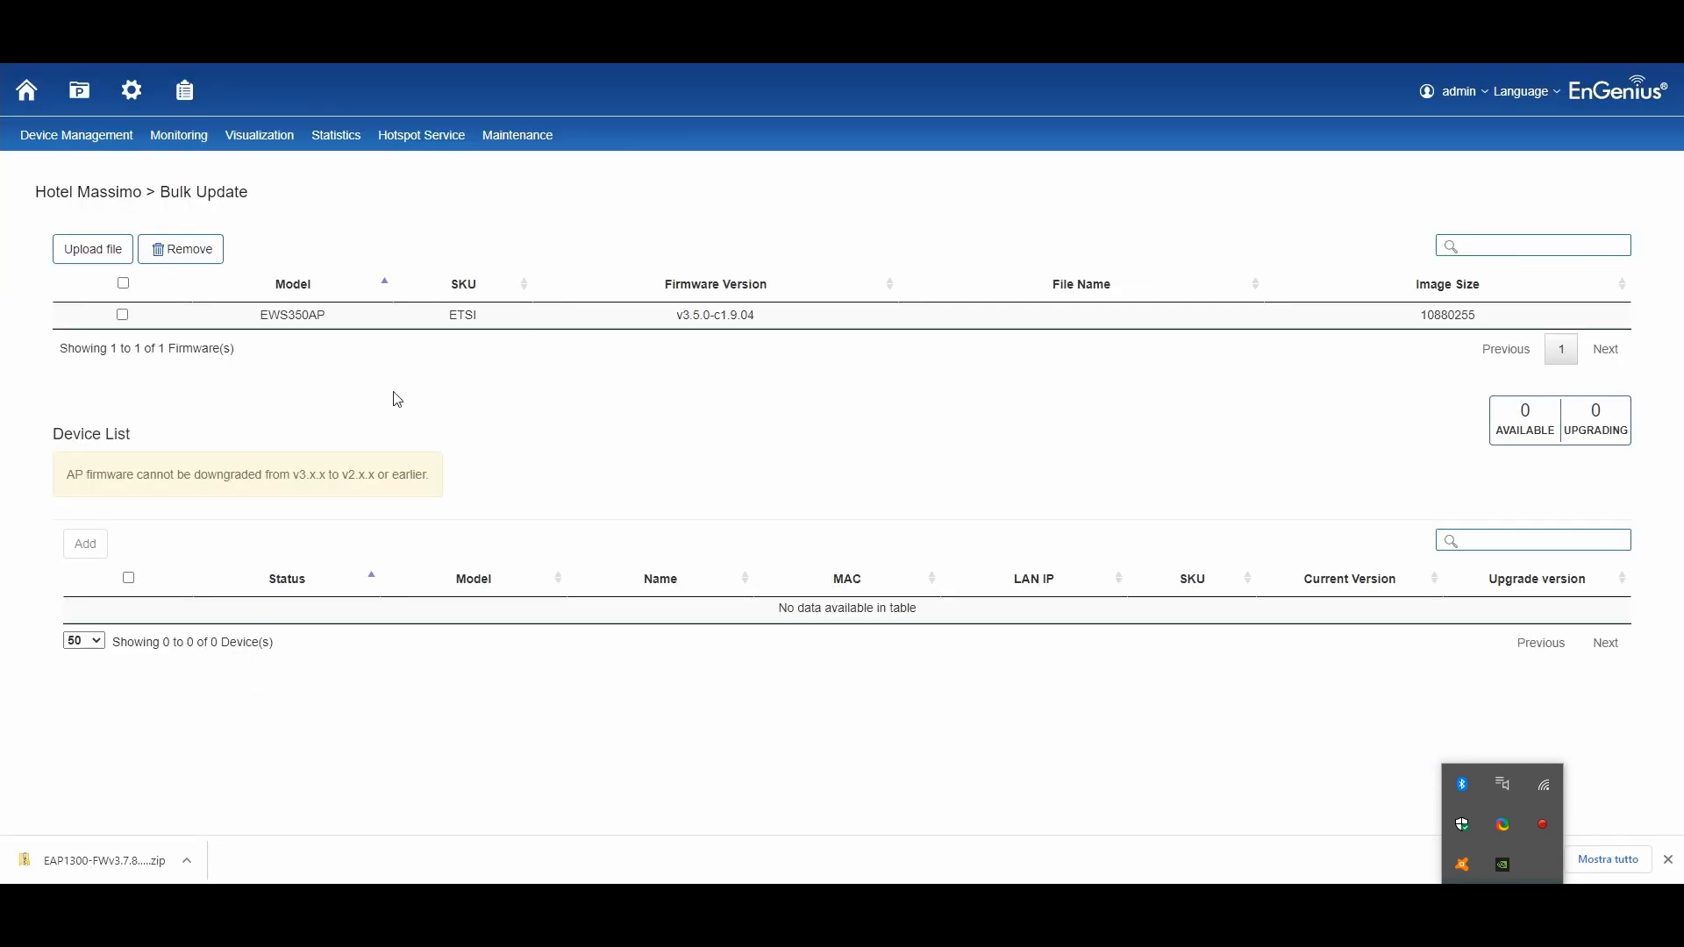
Upload EAP1300-v3.7.8.2_c1.9.51.bin from the extracted EAP1300-FWv3.7.8.2_c1.9.51 folder as AP firmware for Hotel Massimo's bulk update
mouse_move(515, 147)
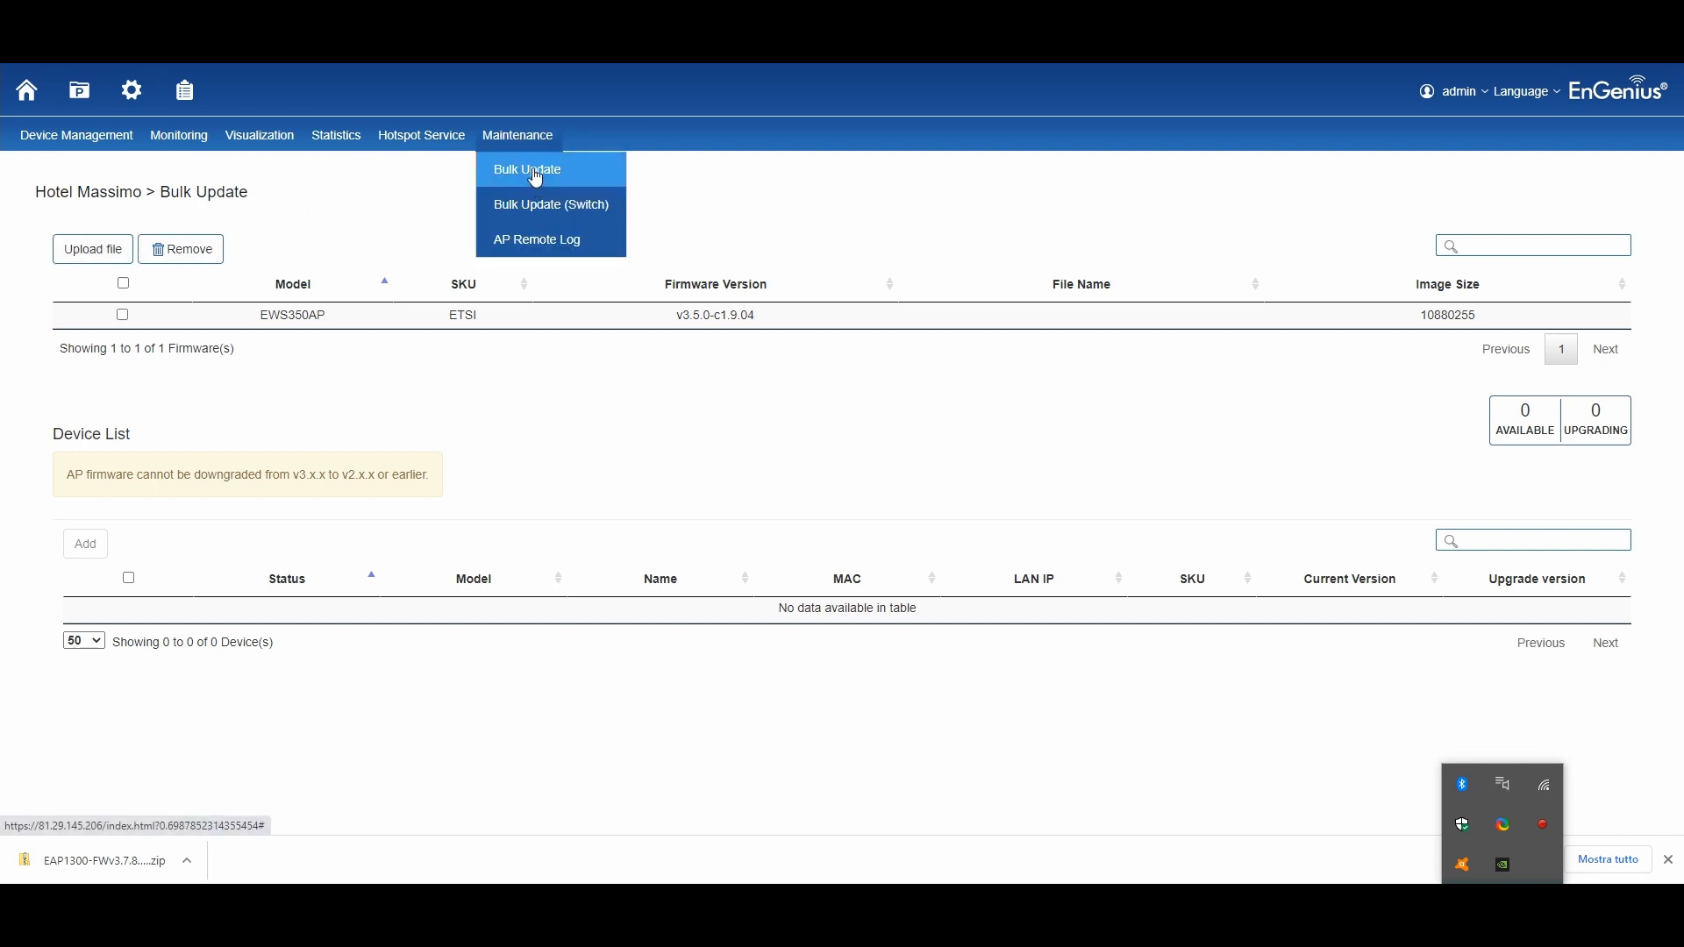
click(92, 249)
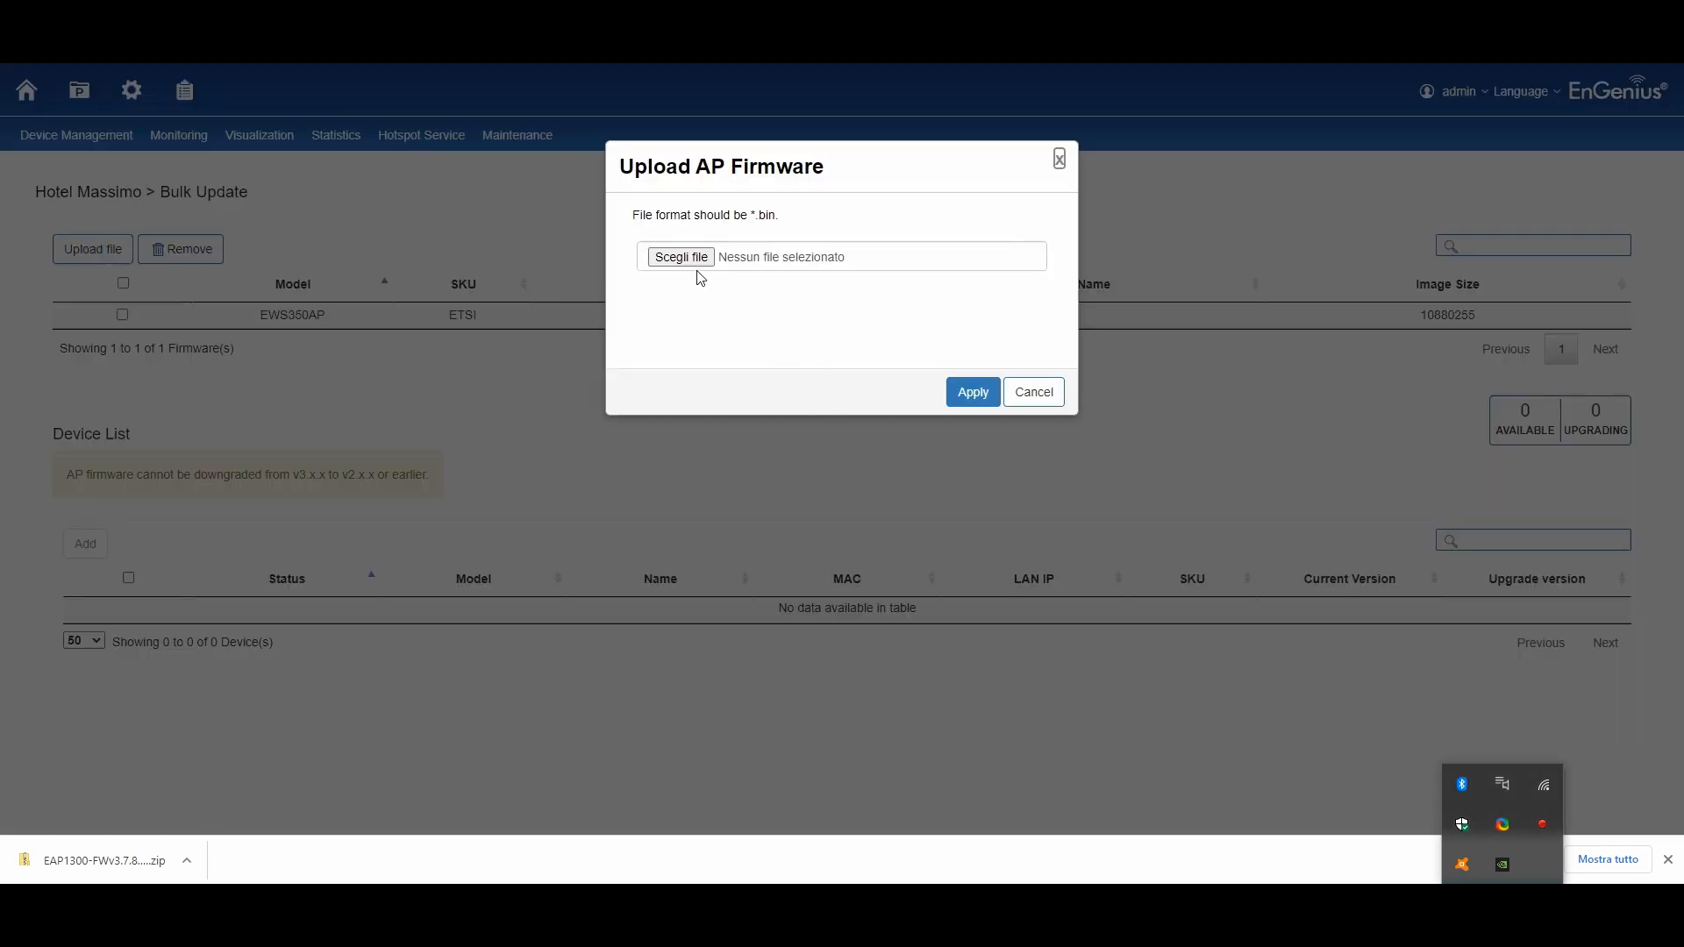
click(687, 263)
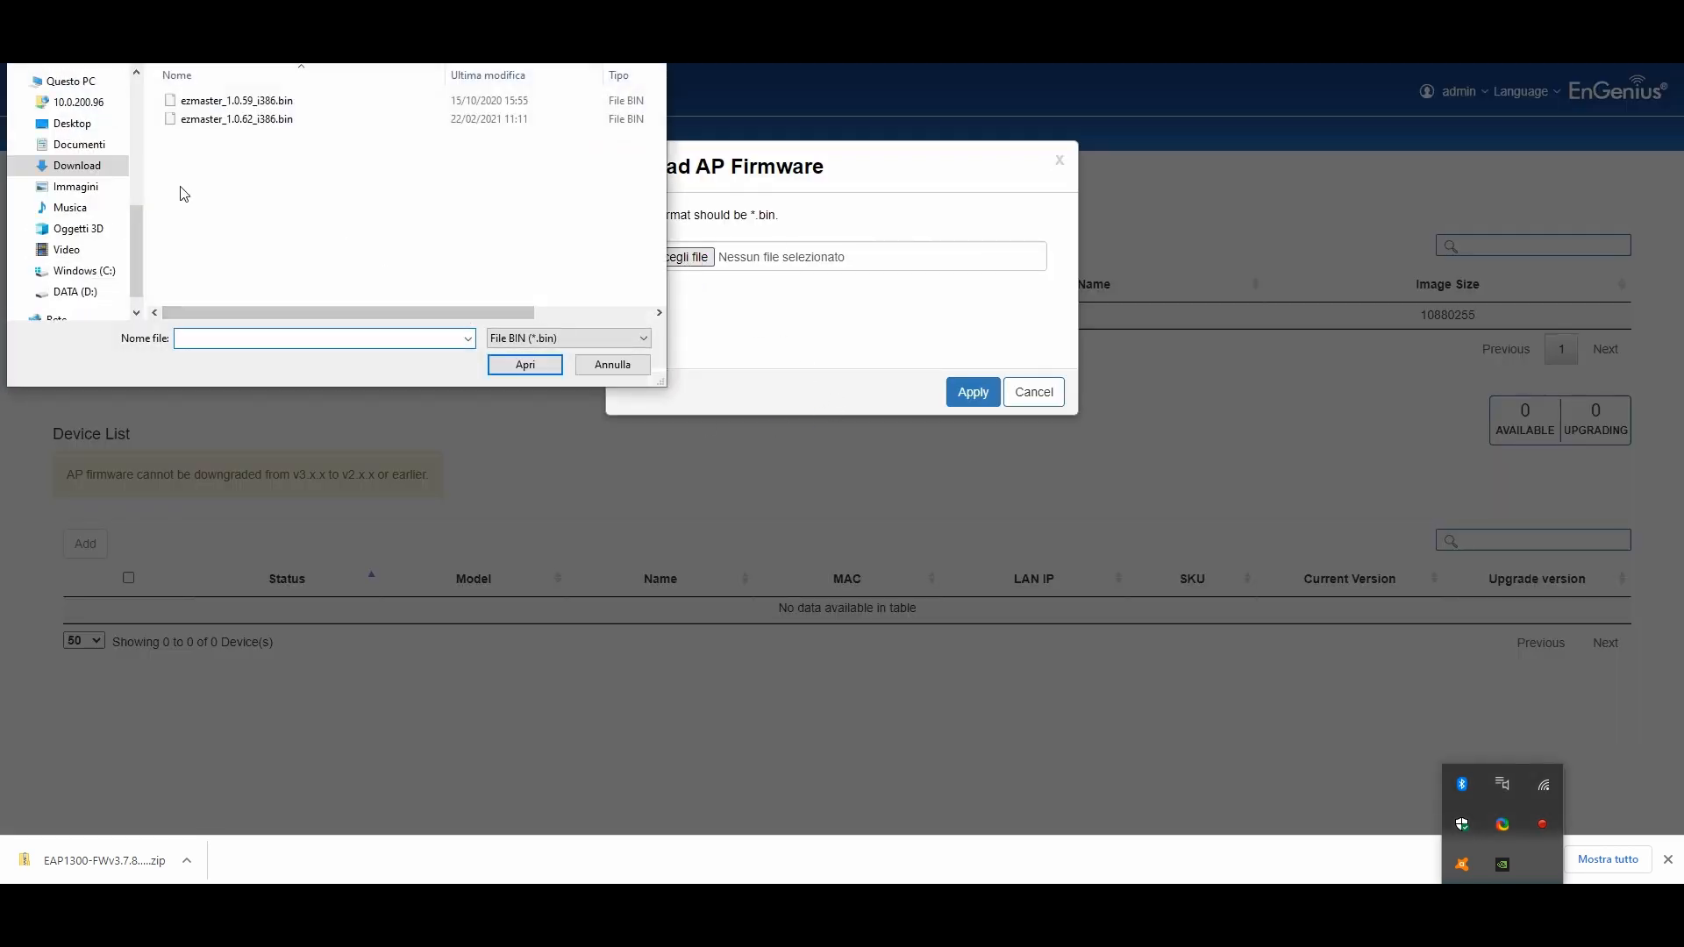
click(219, 22)
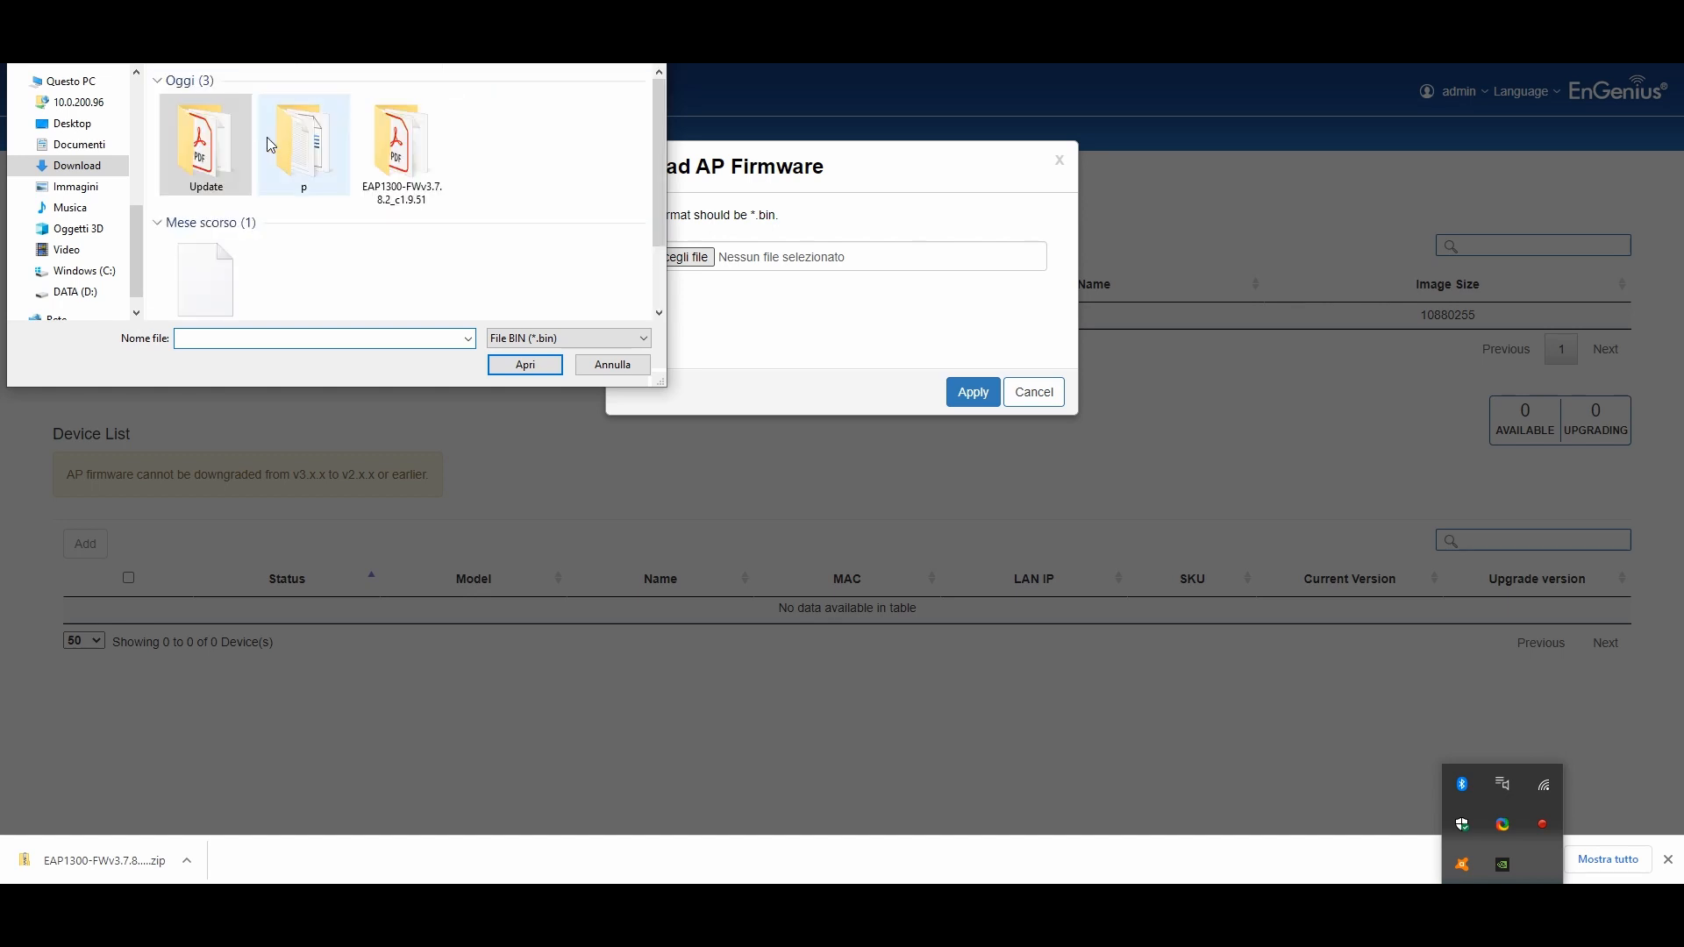
double_click(411, 162)
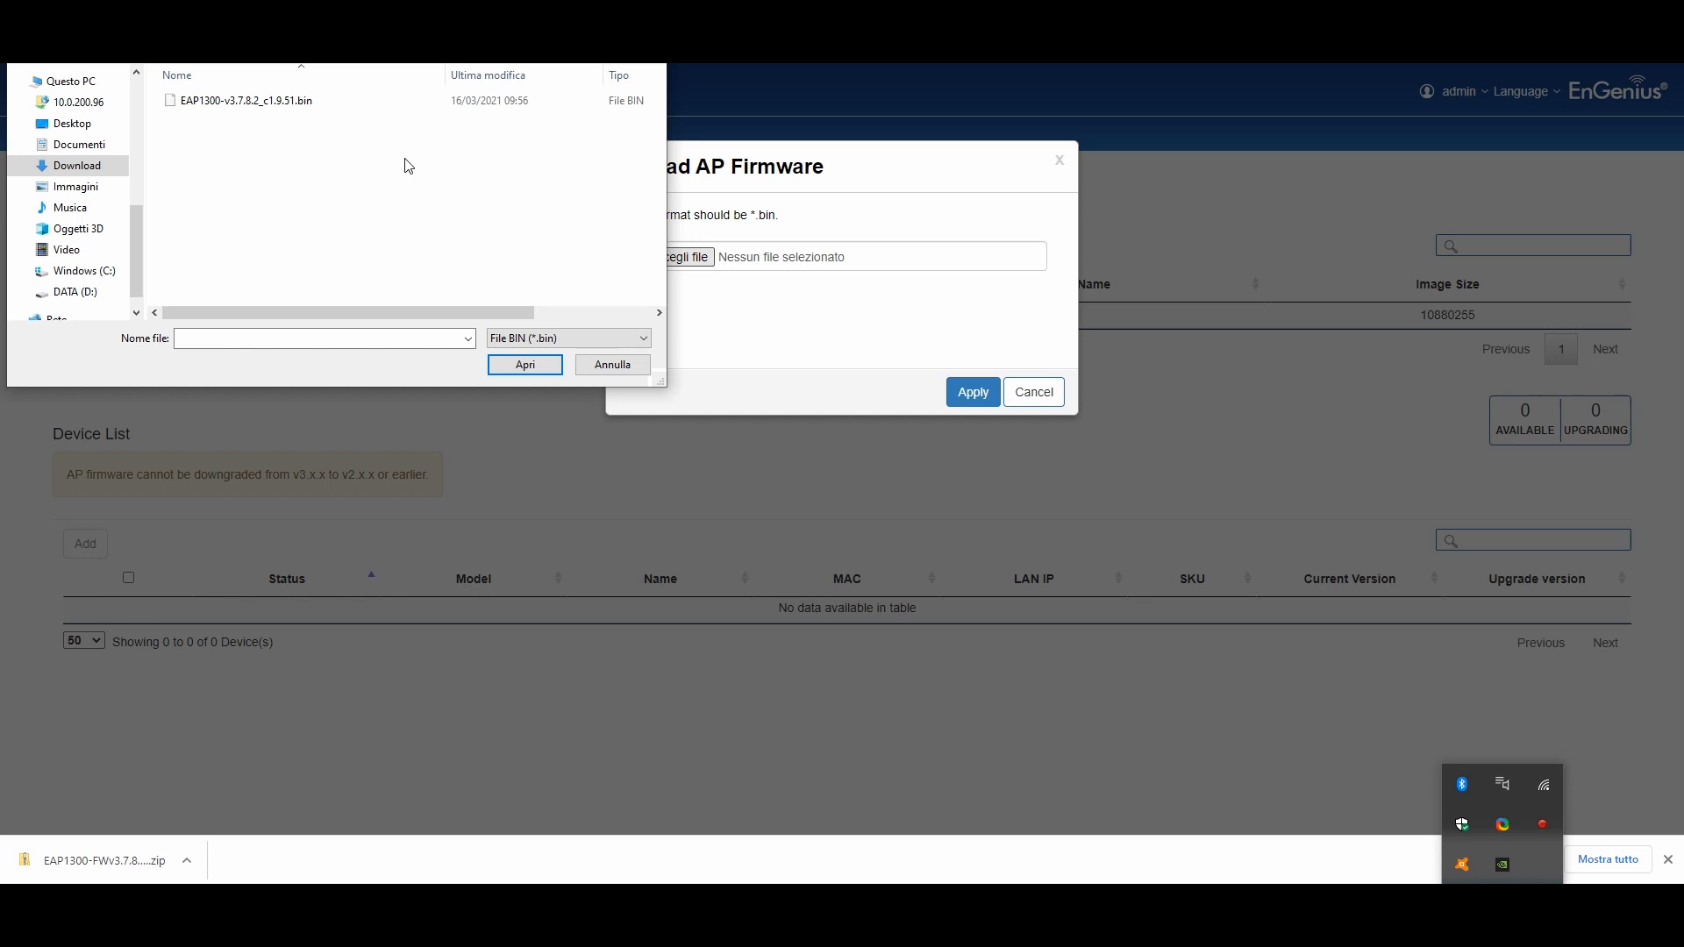
click(303, 104)
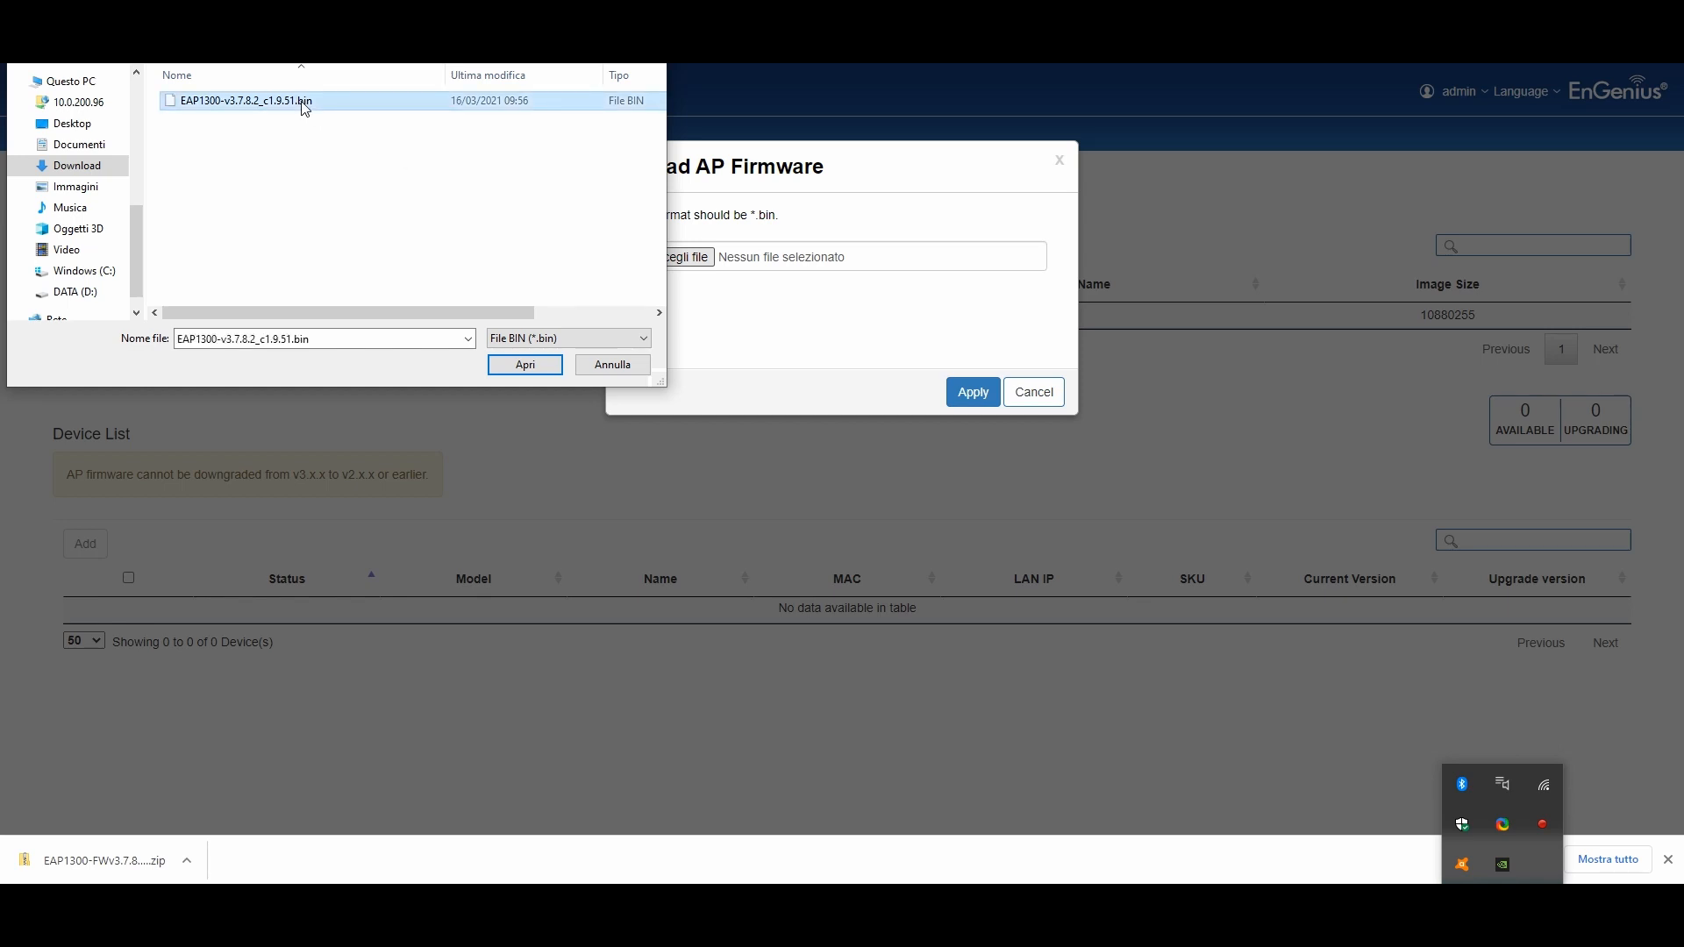
click(526, 364)
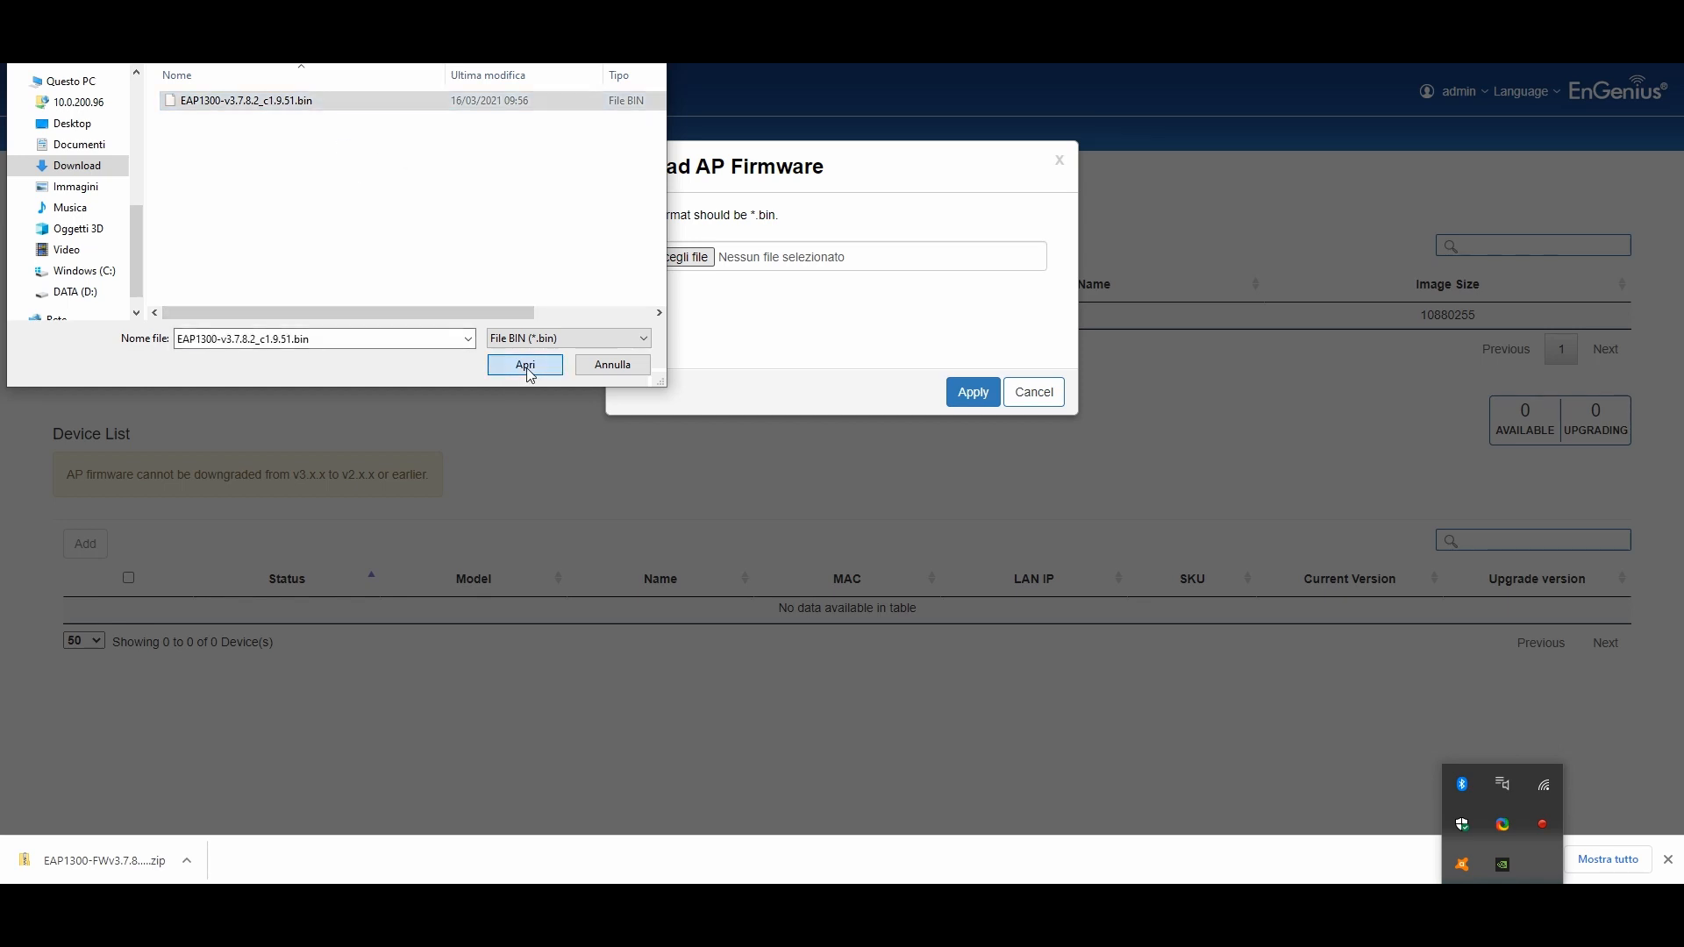
click(972, 392)
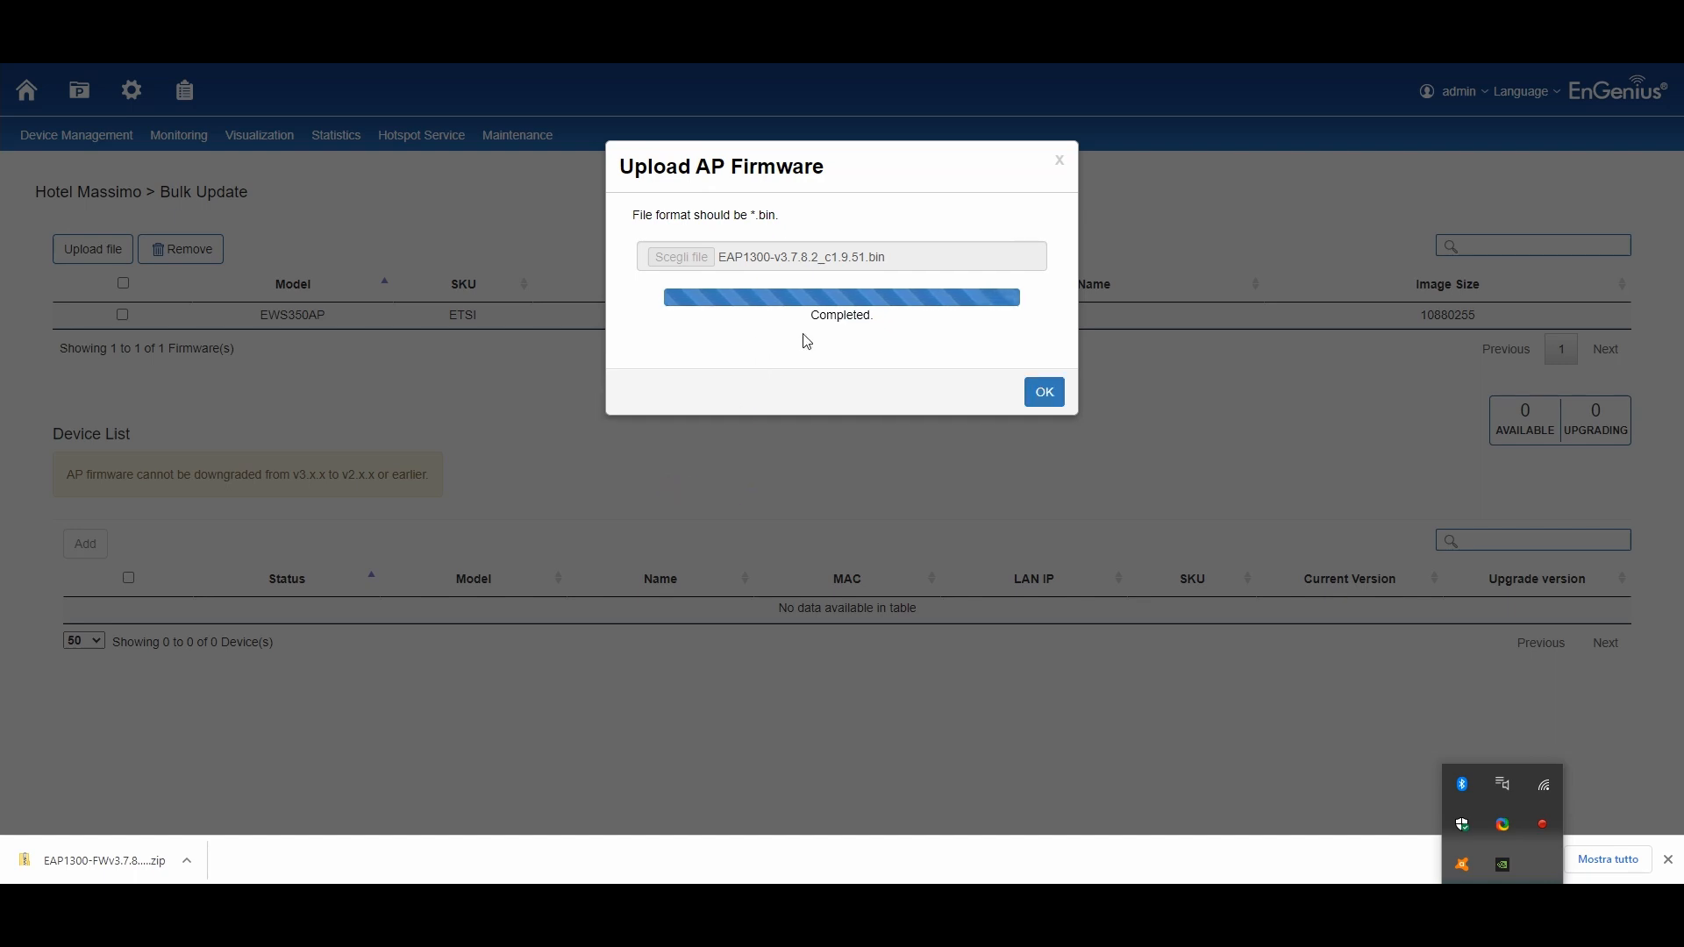
click(1043, 395)
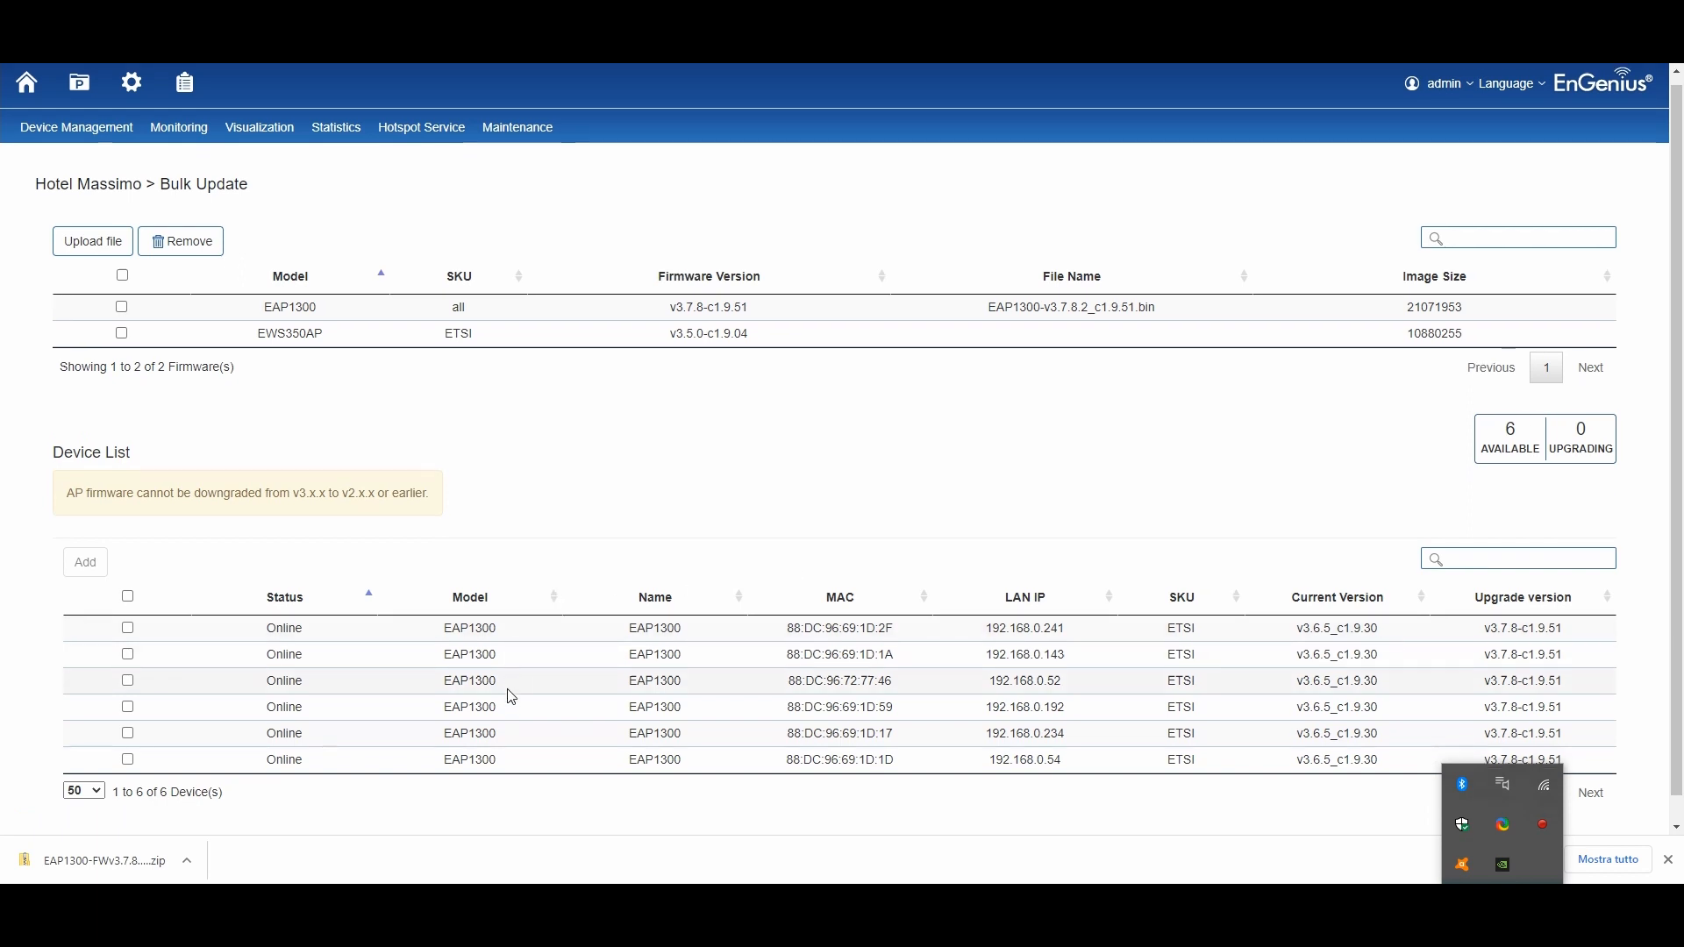
Select all access points in the device list, clear that selection, and select only the first two
scroll(515, 695, down, 1)
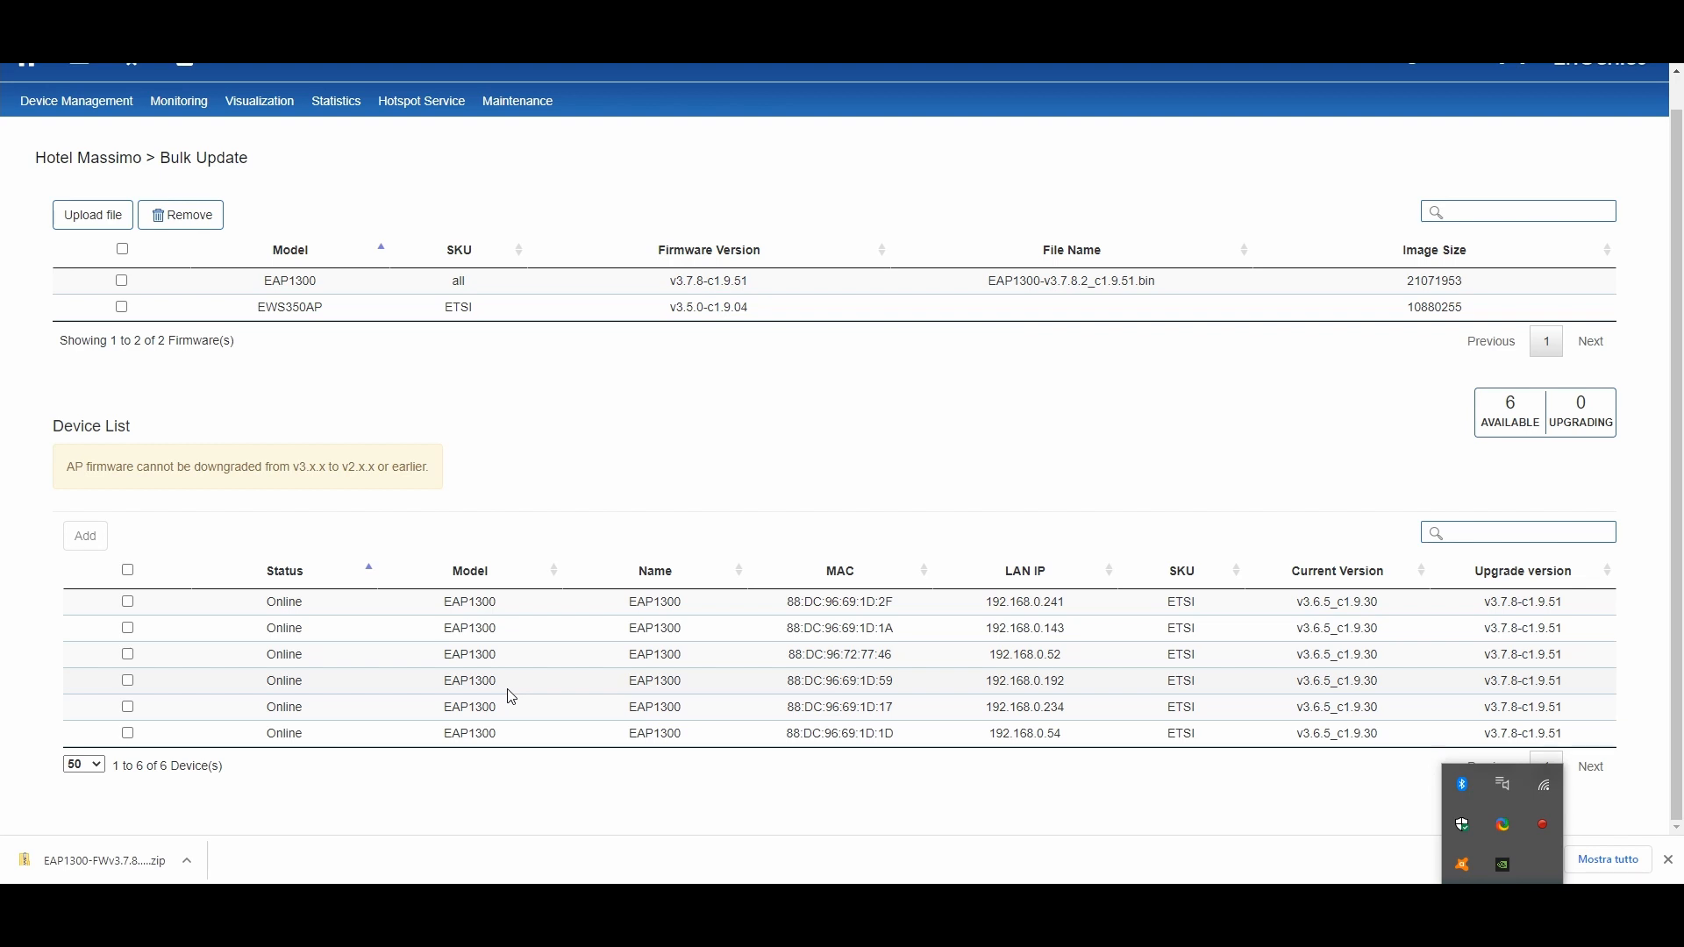
click(128, 573)
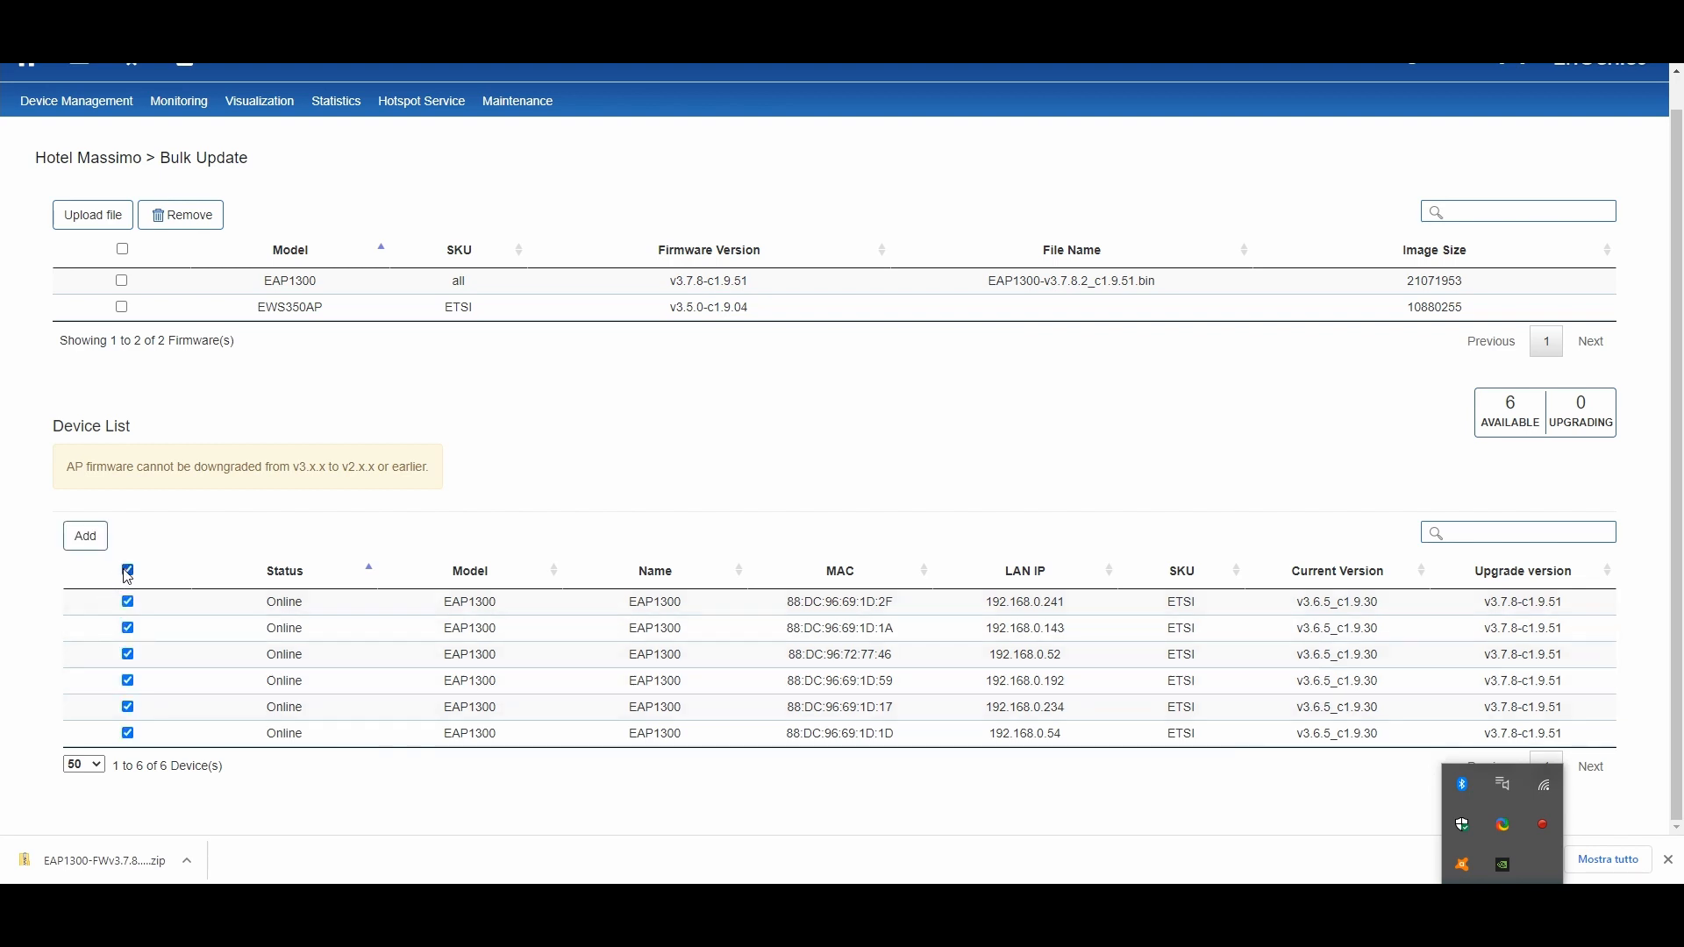
click(128, 572)
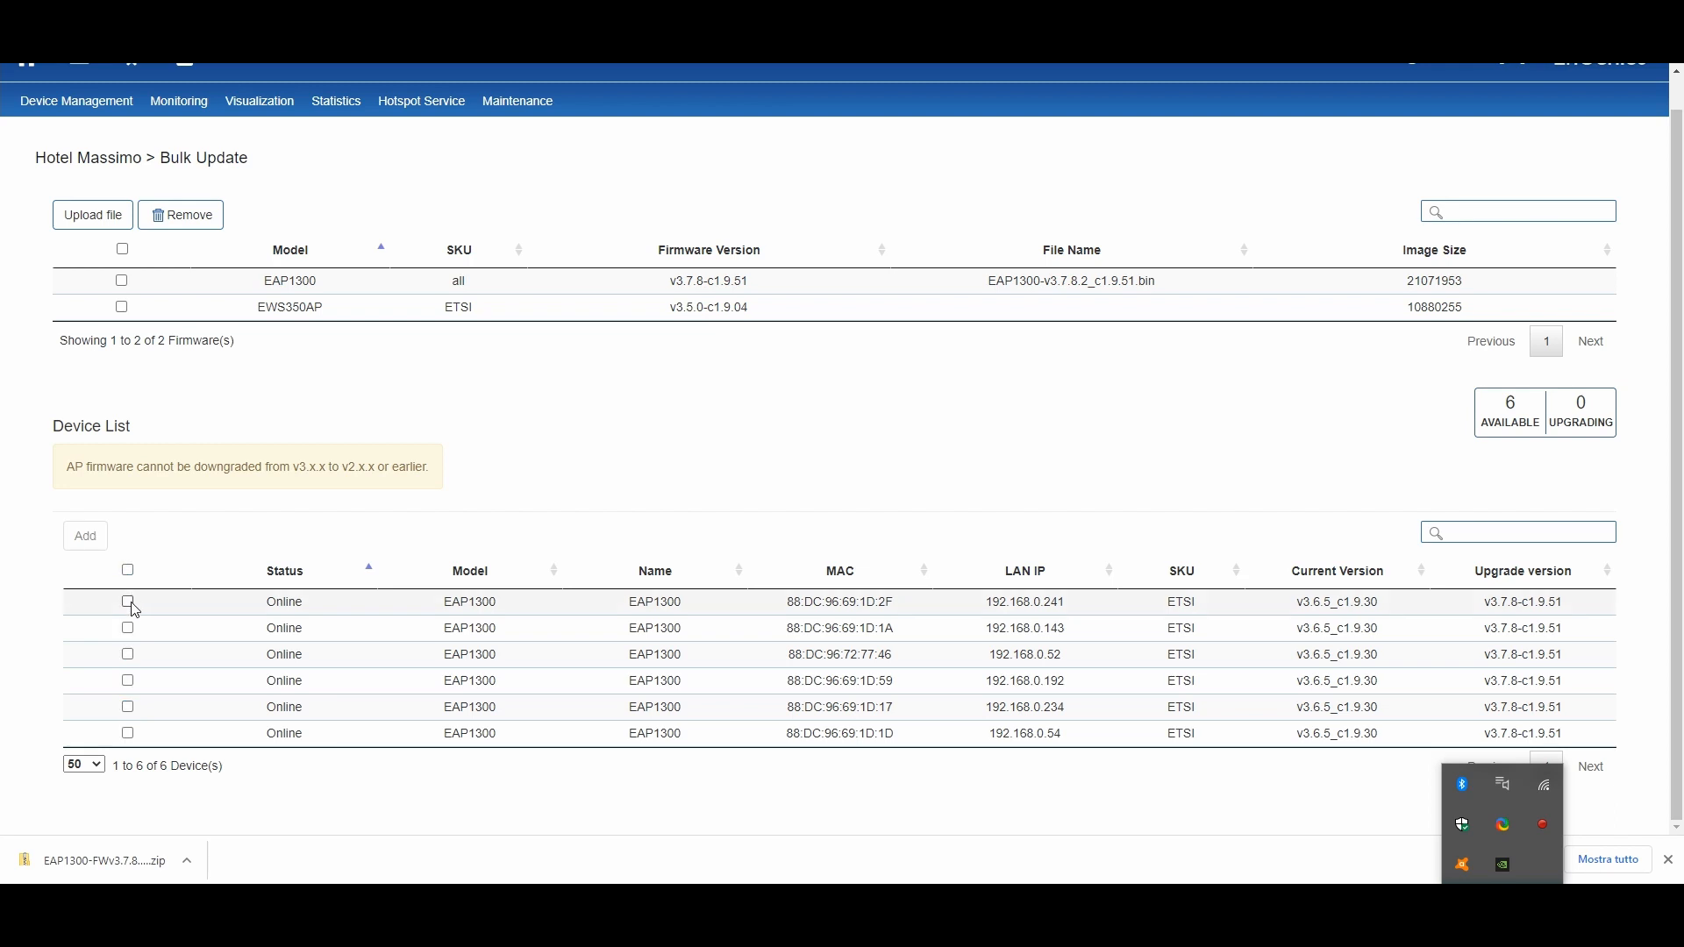
click(128, 603)
click(128, 629)
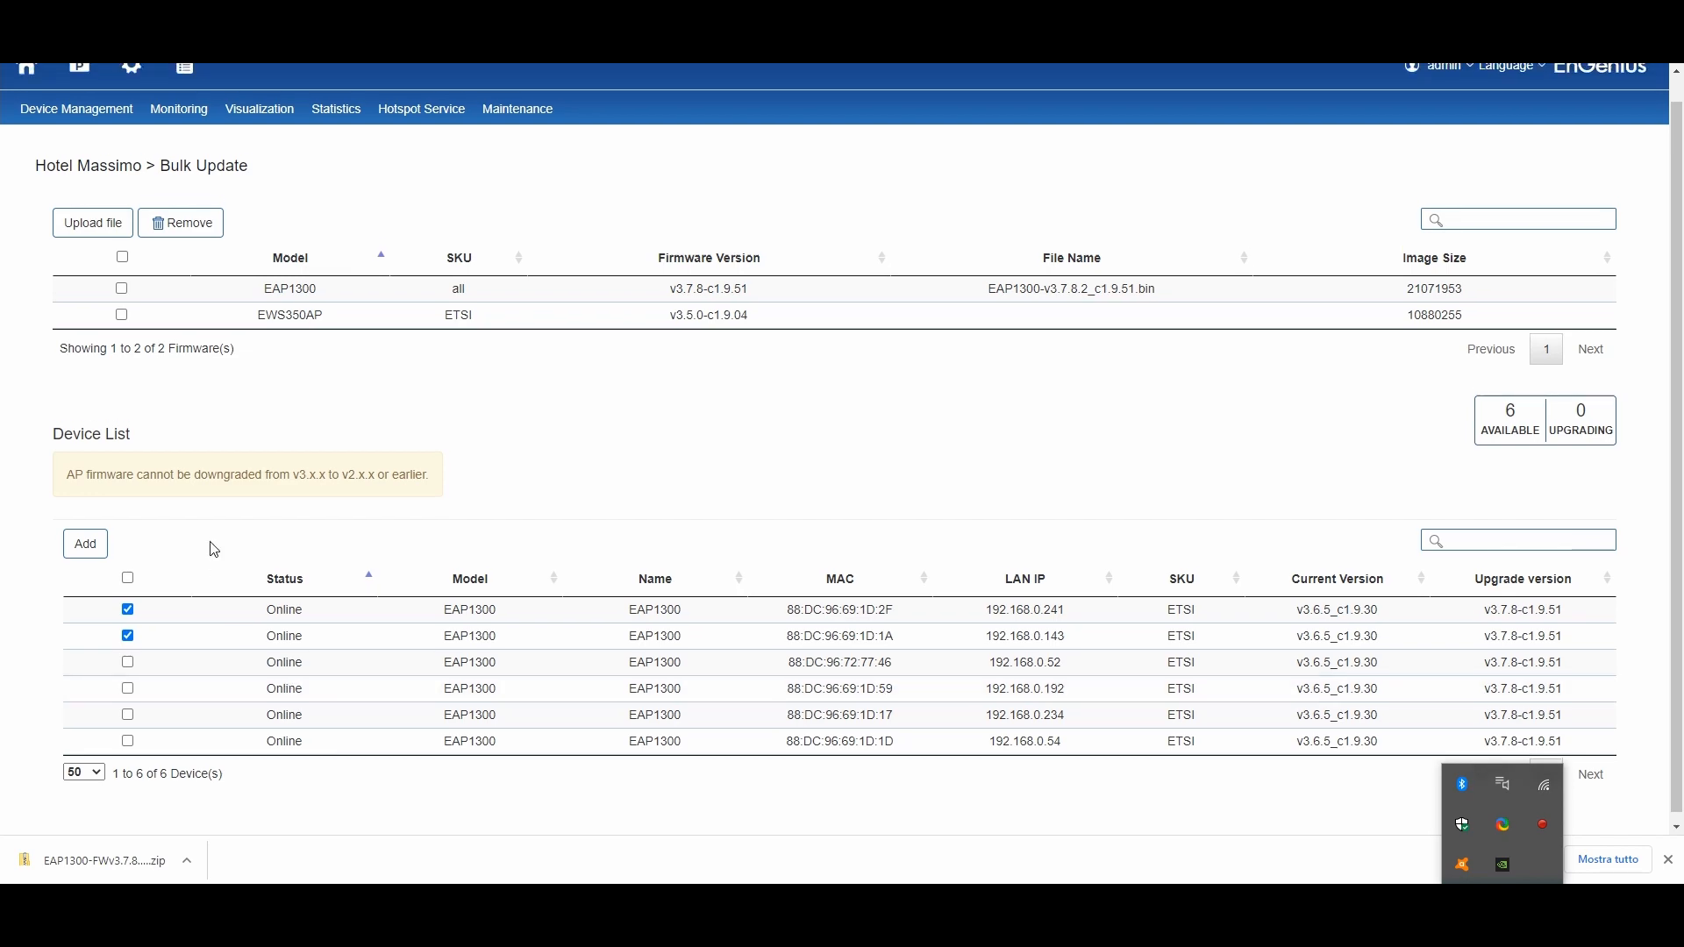
Reboot all access points of the Hotel Massimo project from its access point list
scroll(289, 526, up, 1)
mouse_move(79, 140)
click(62, 207)
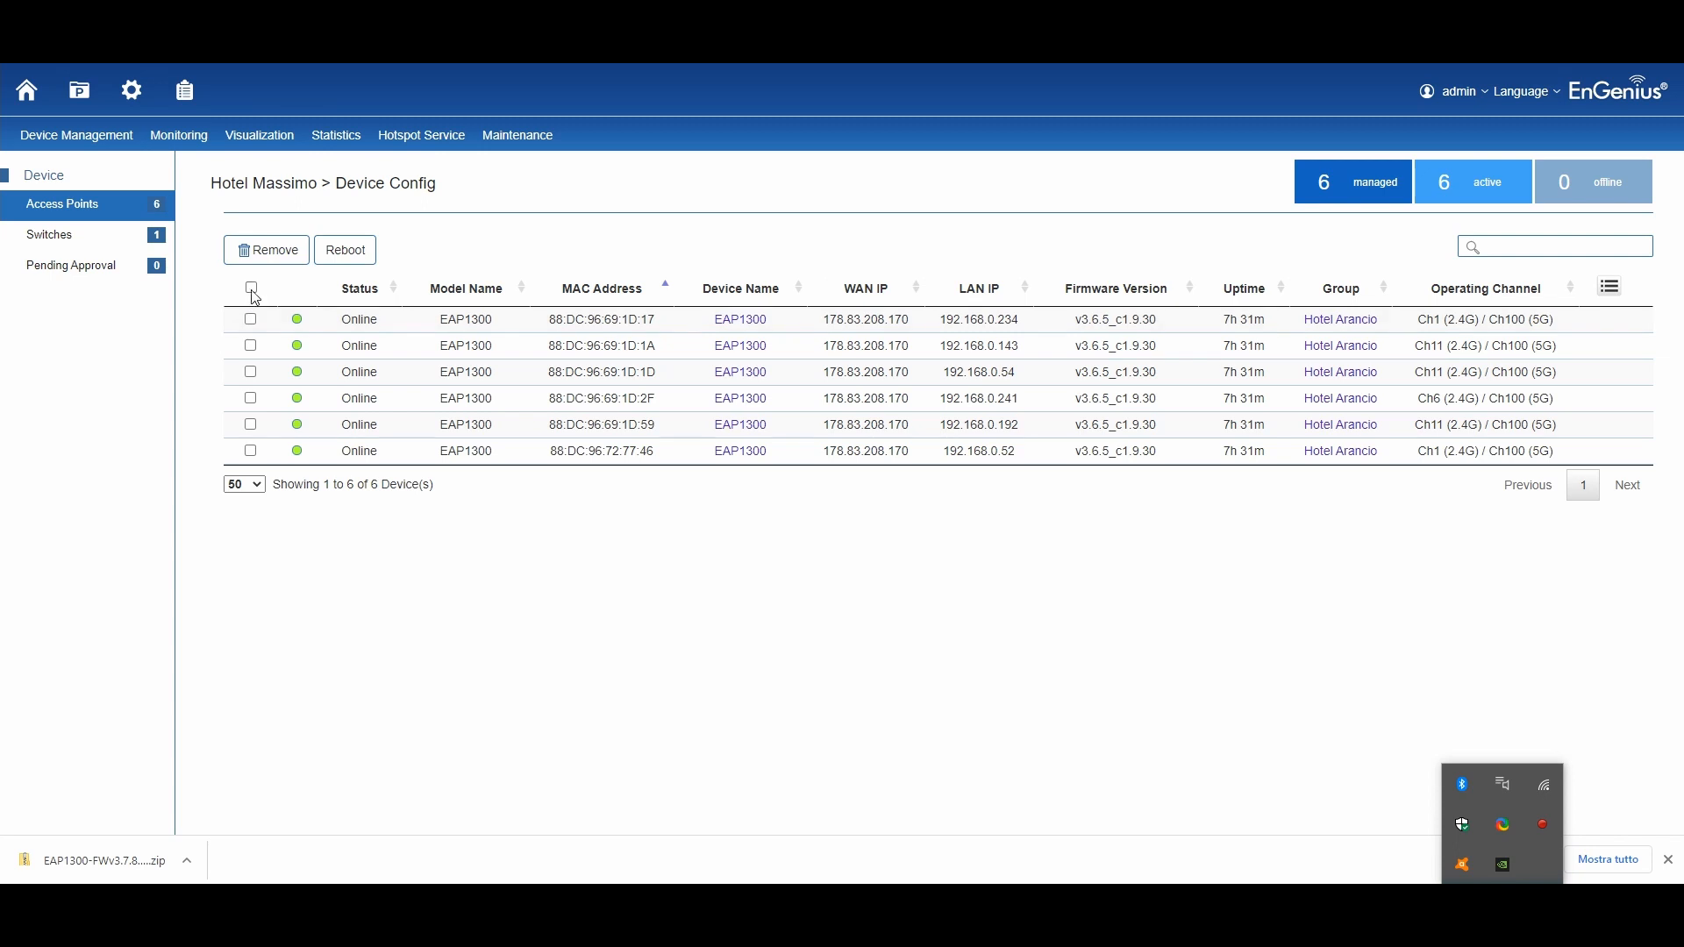
click(251, 288)
click(342, 252)
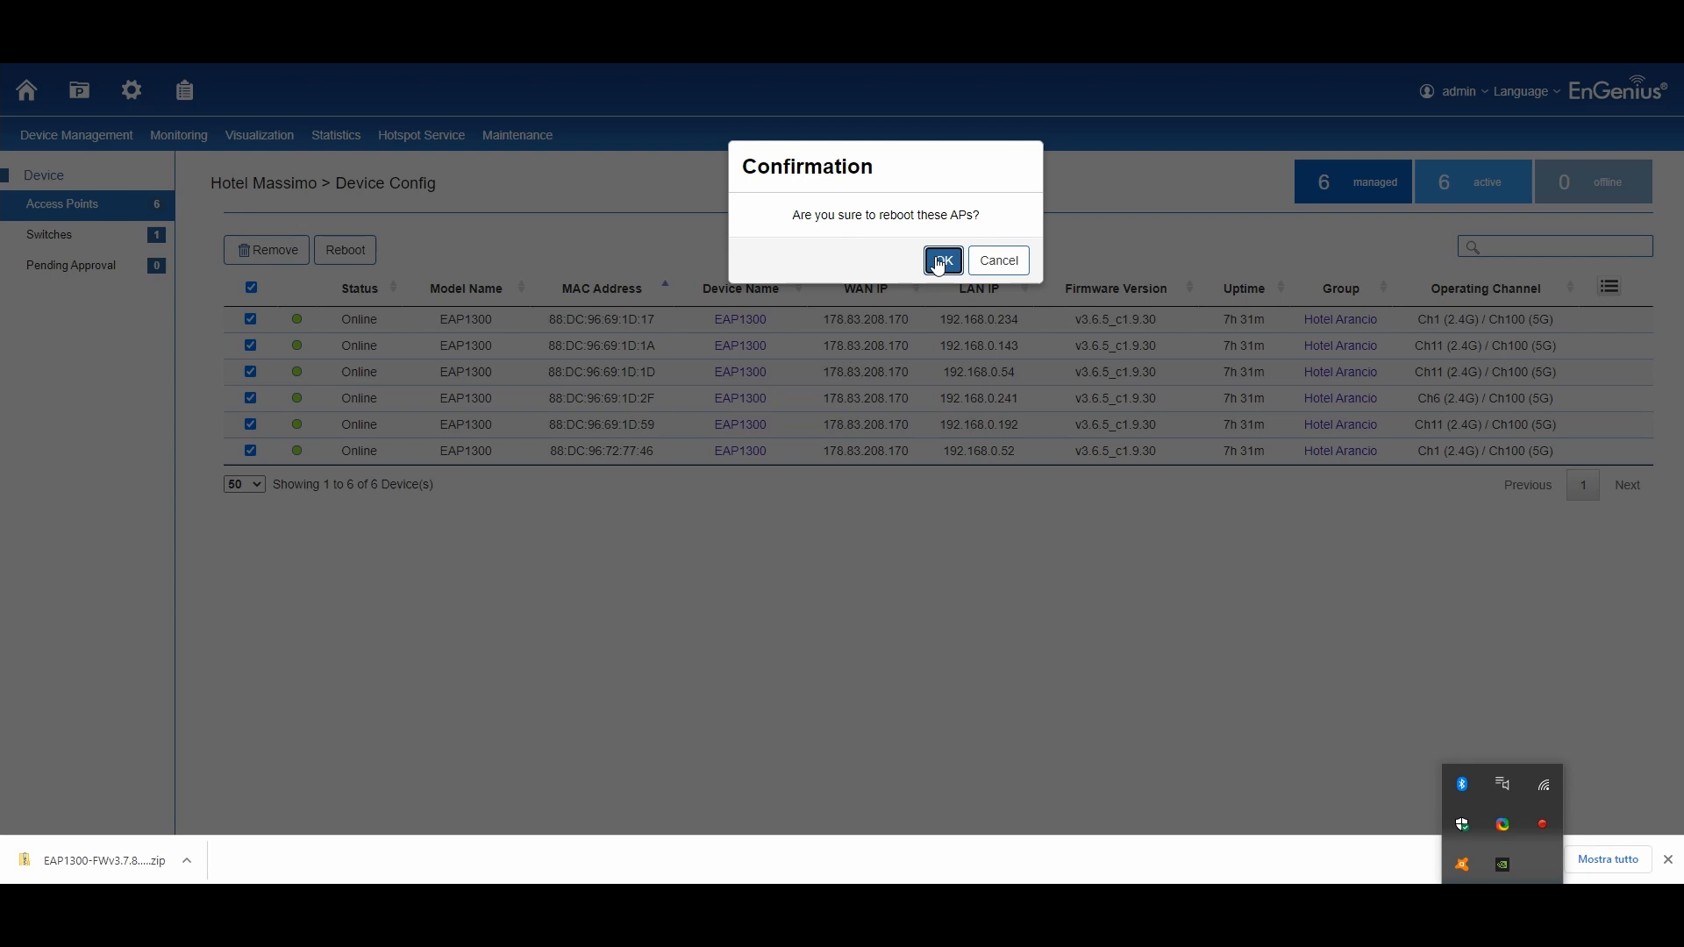
click(939, 262)
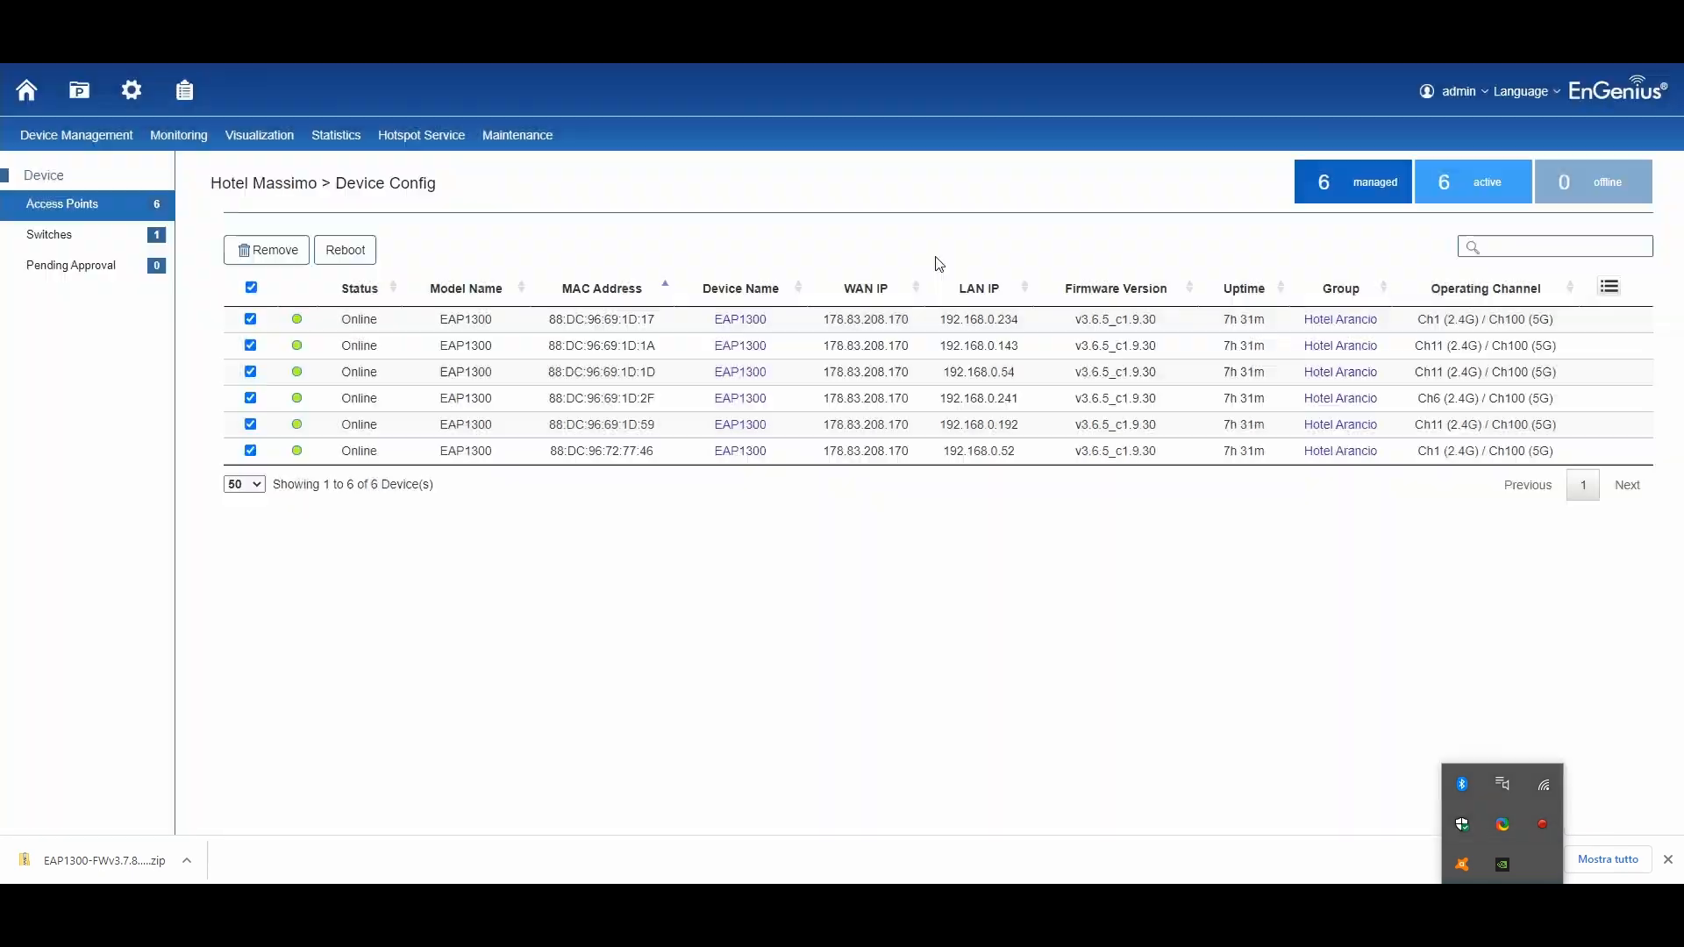
click(1009, 262)
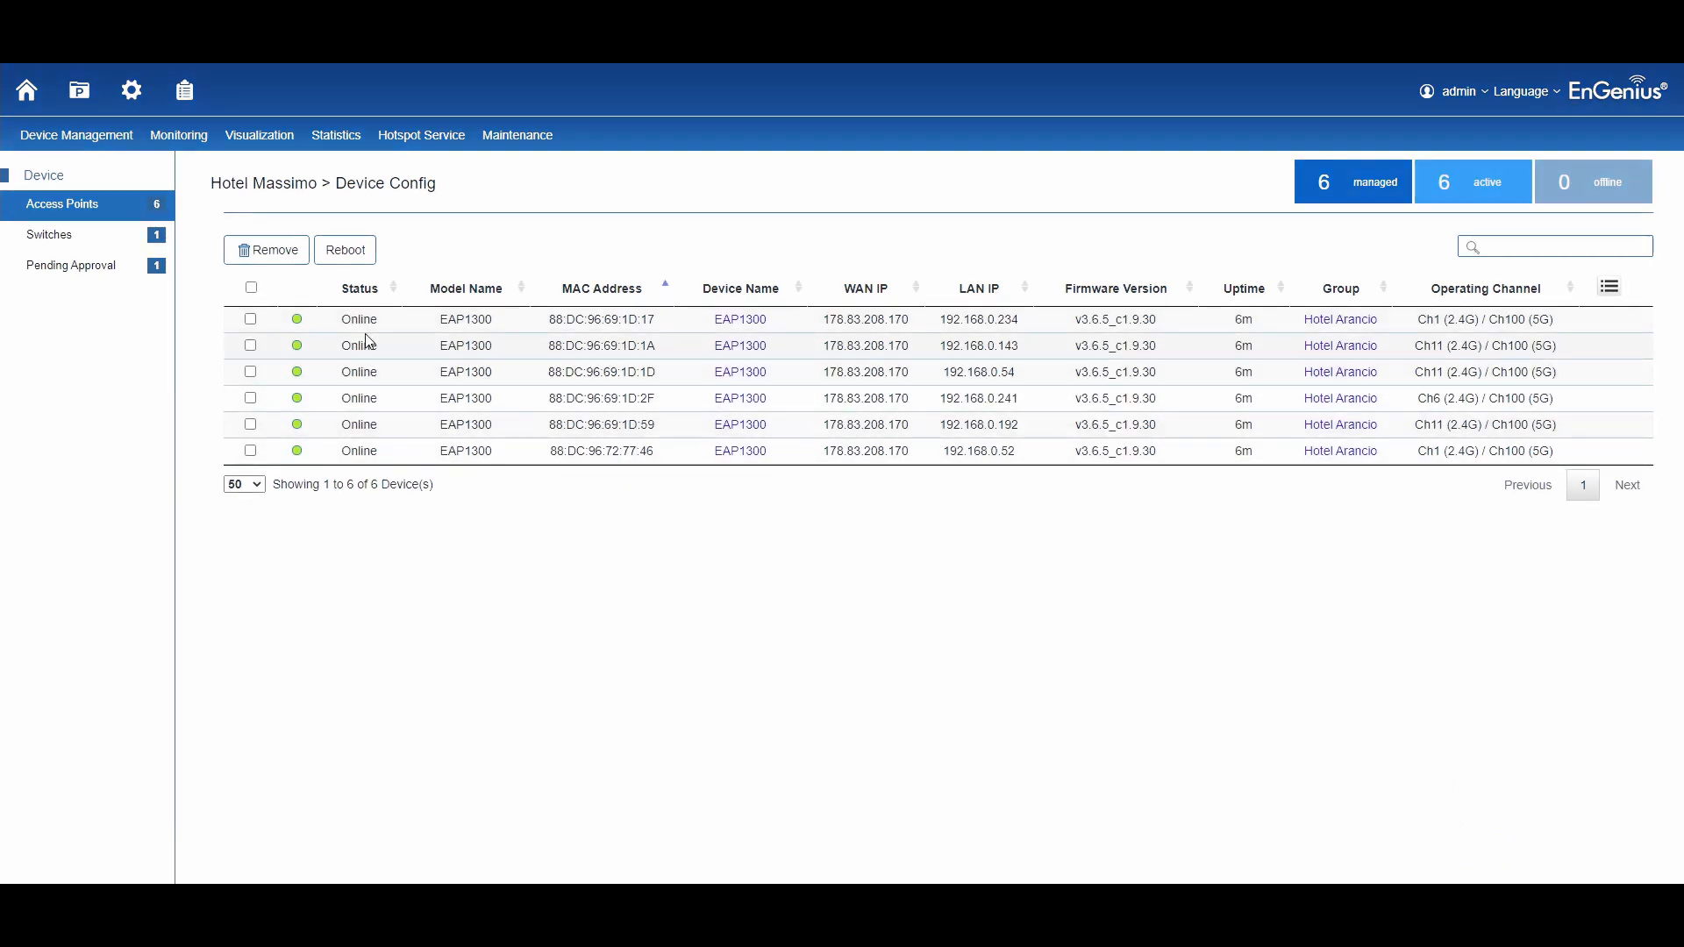
Return to Bulk Update, select all six EAP1300 access points and start their upgrade to v3.7.8-c1.9.51
click(518, 140)
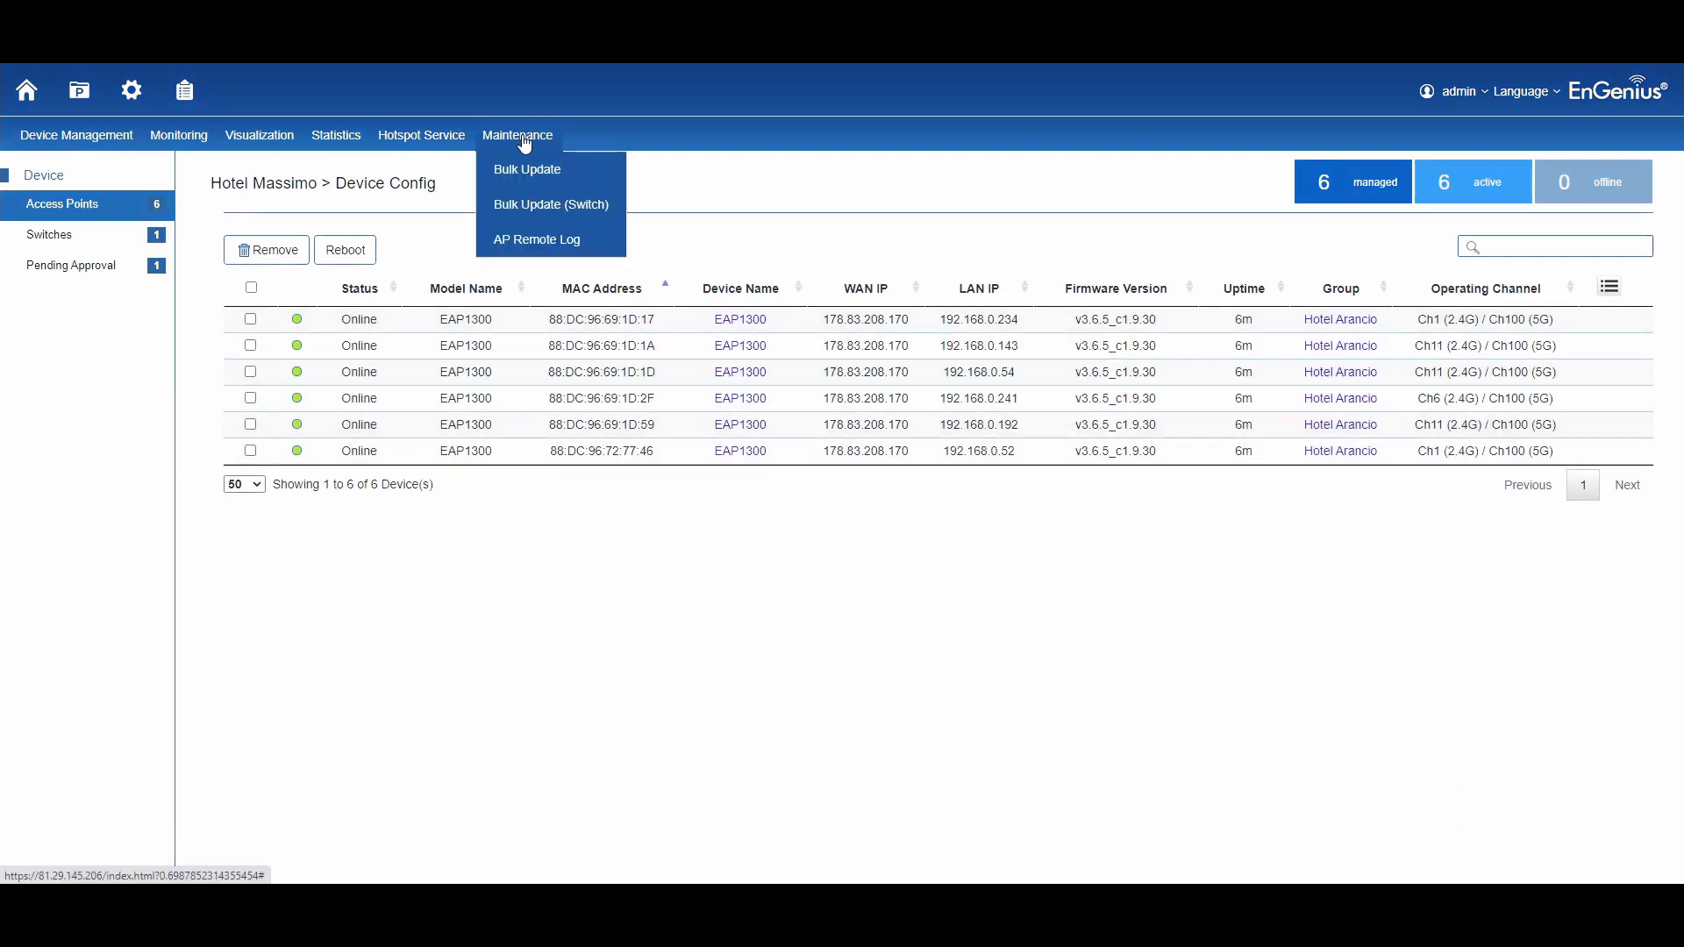
click(571, 176)
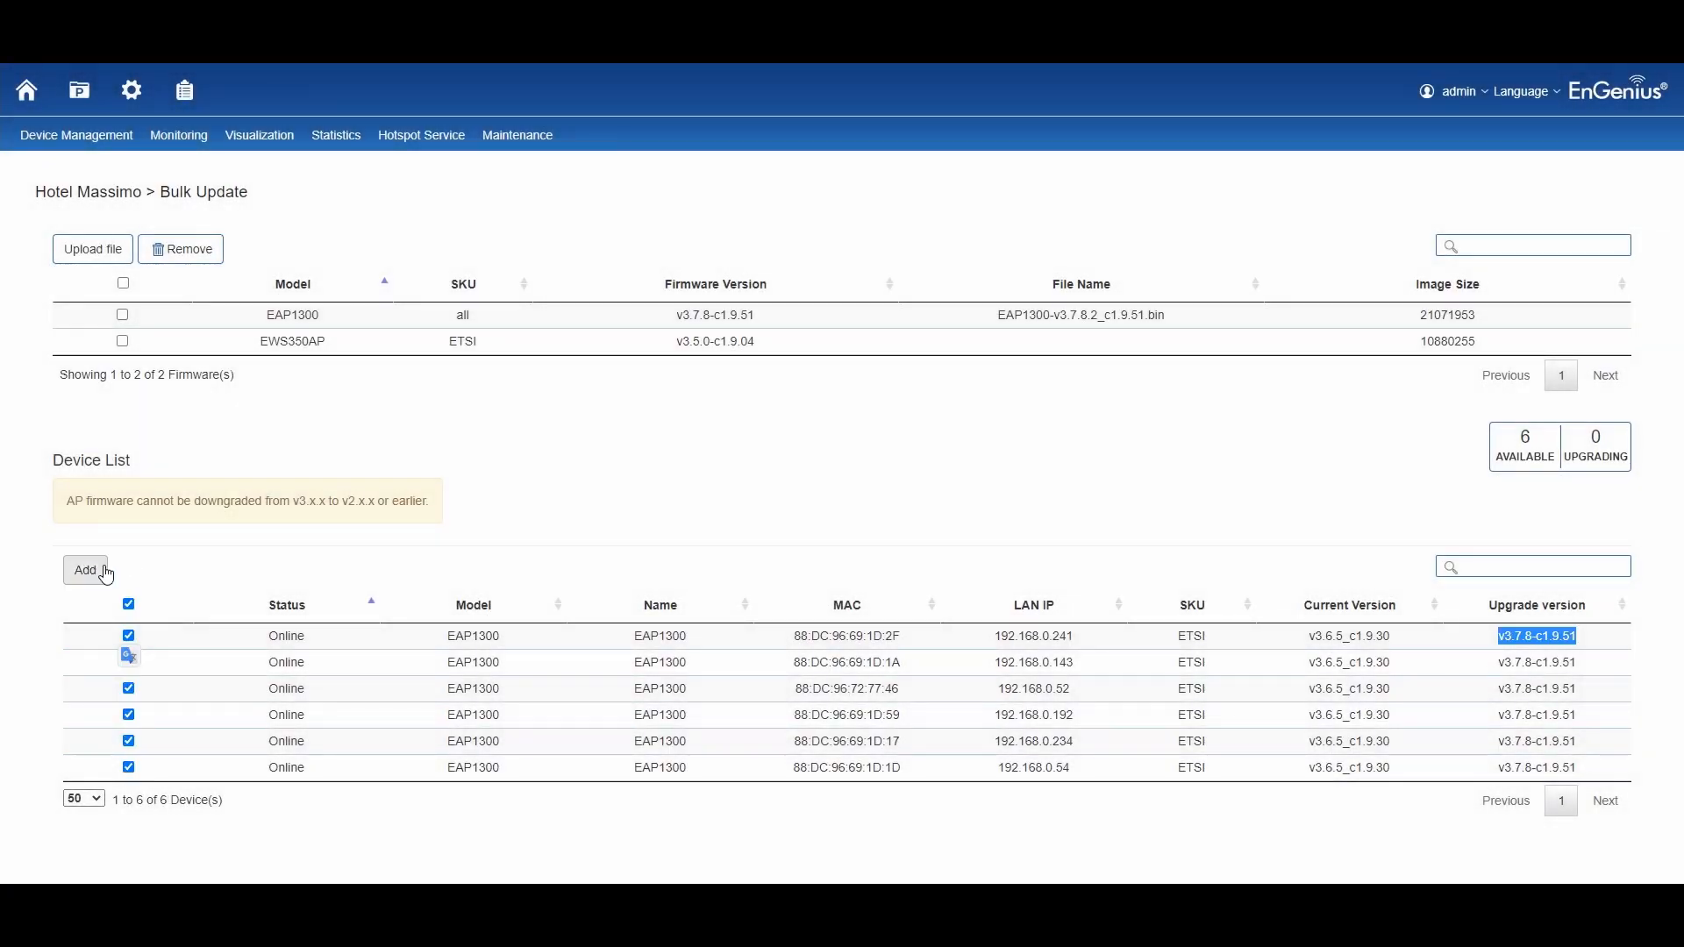
click(86, 570)
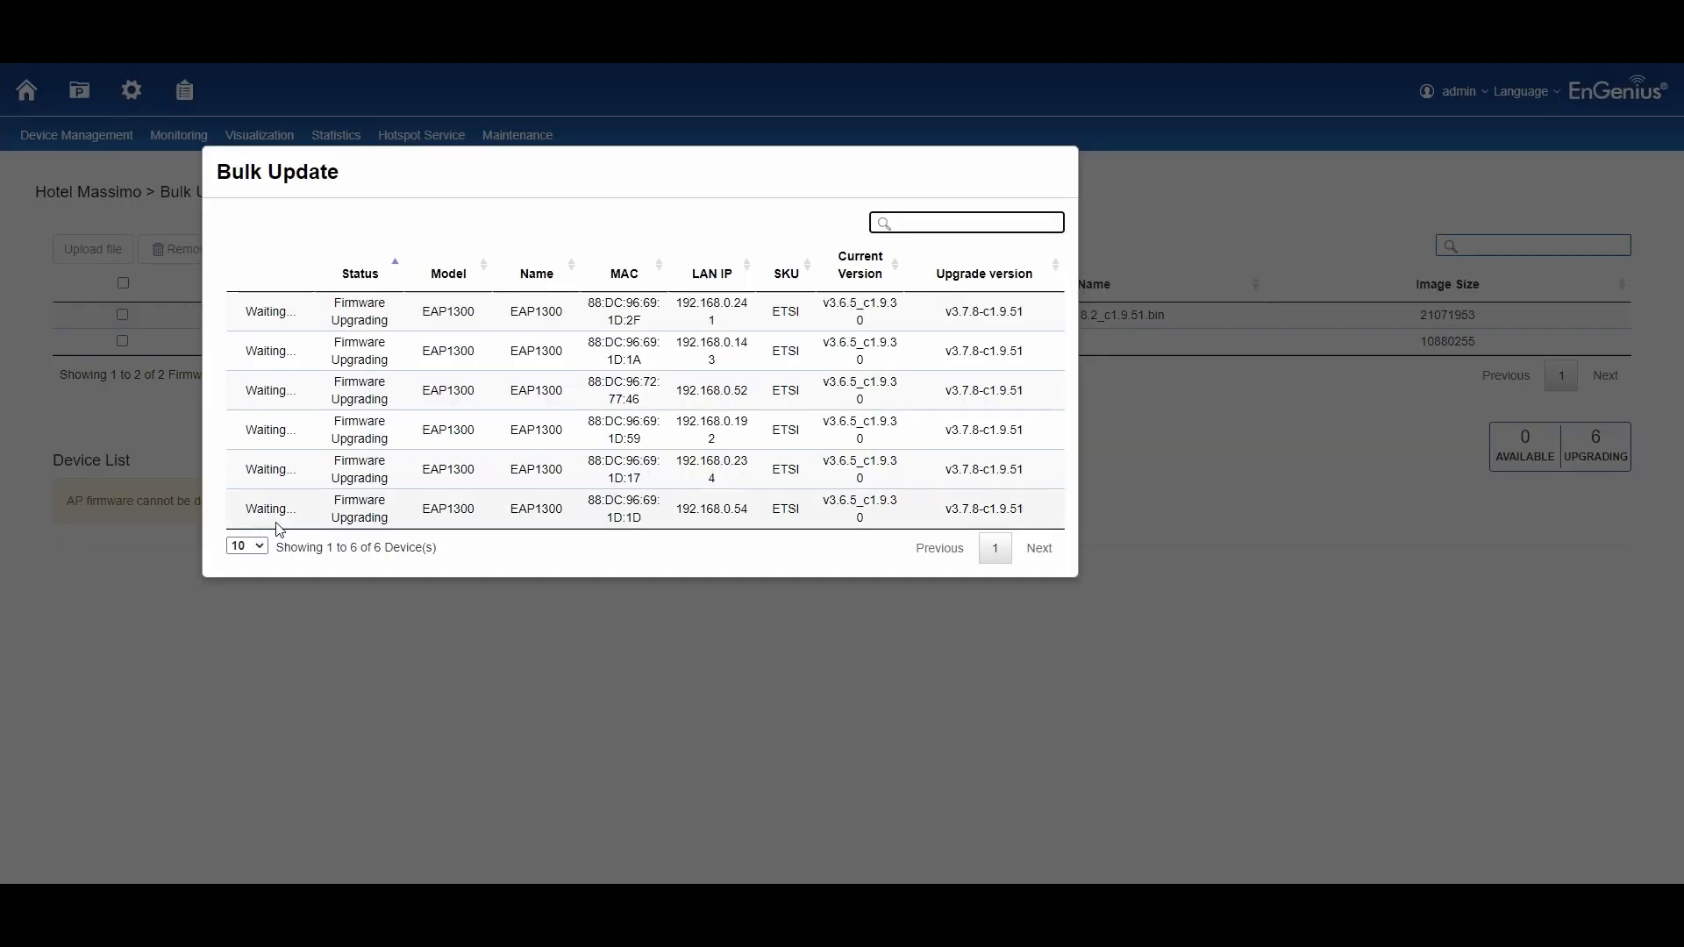